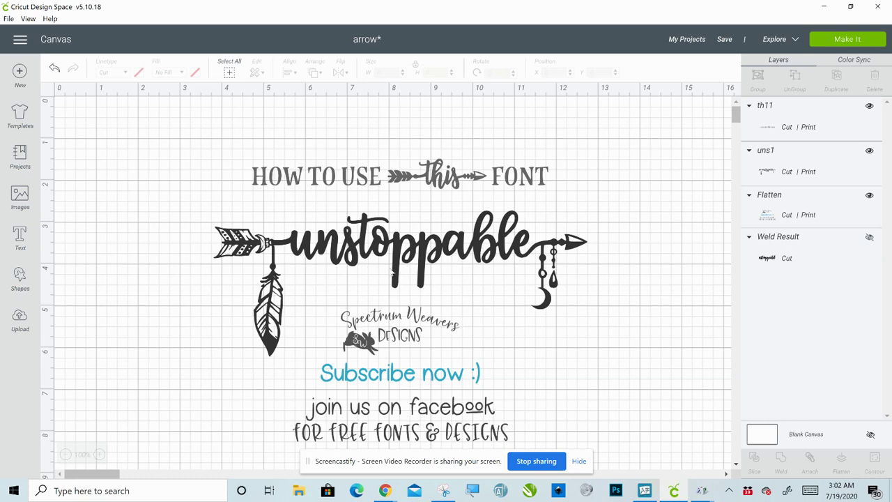
# Move the "HOW TO USE this FONT" title to the canvas's upper-left corner and place the arrow "unstoppable" sample beside it, shrunk to about 7.69 in wide.
pyautogui.moveTo(399, 273); pyautogui.dragTo(411, 277)
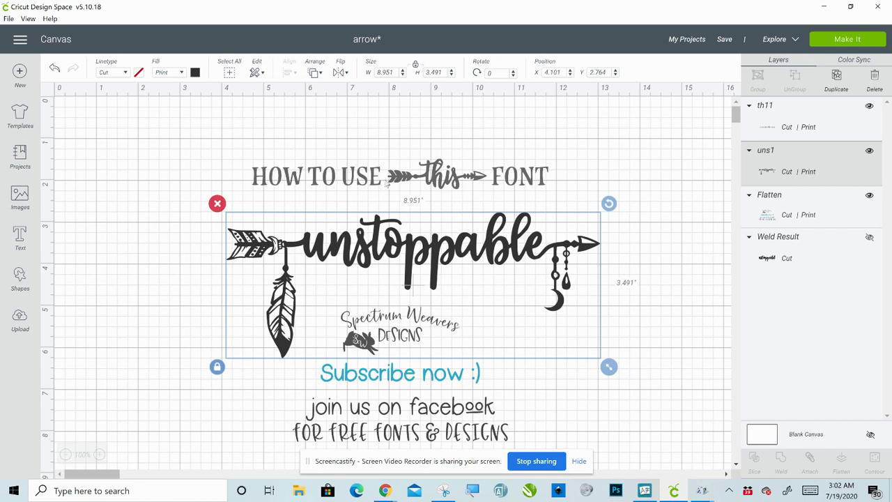
pyautogui.moveTo(425, 175); pyautogui.dragTo(241, 125)
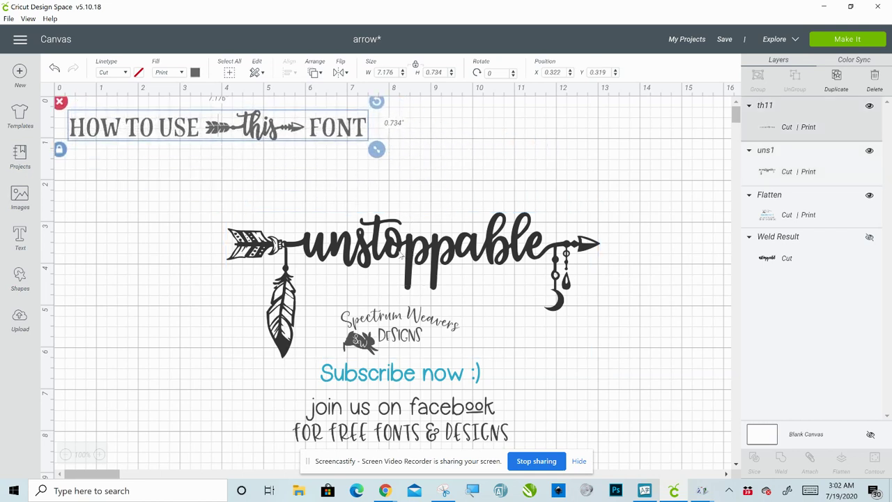
pyautogui.moveTo(425, 252); pyautogui.dragTo(503, 229)
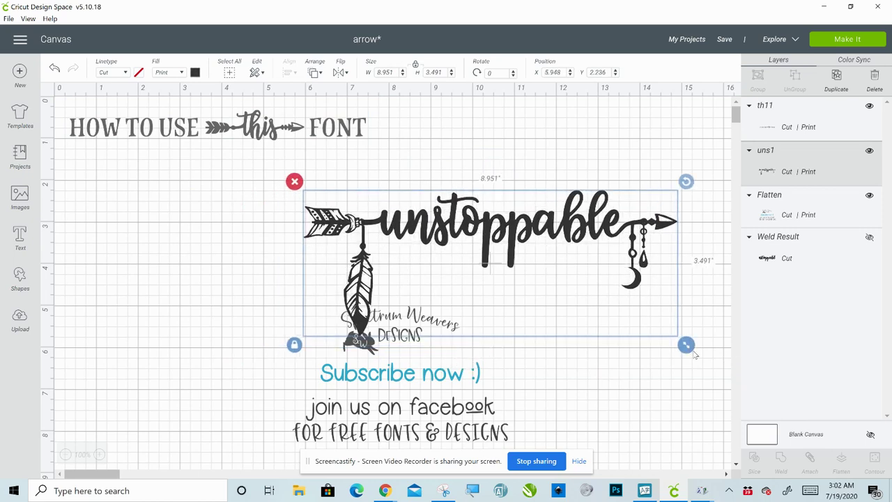
pyautogui.moveTo(686, 344); pyautogui.dragTo(632, 323)
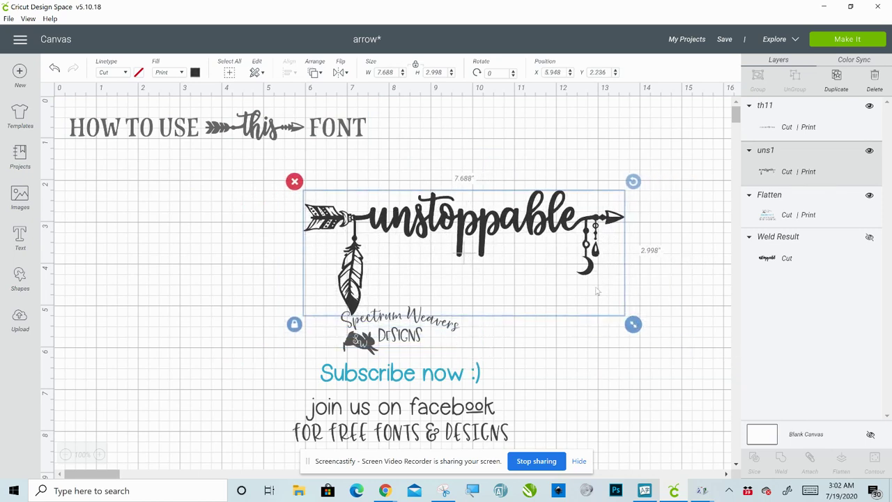
pyautogui.moveTo(507, 238); pyautogui.dragTo(557, 149)
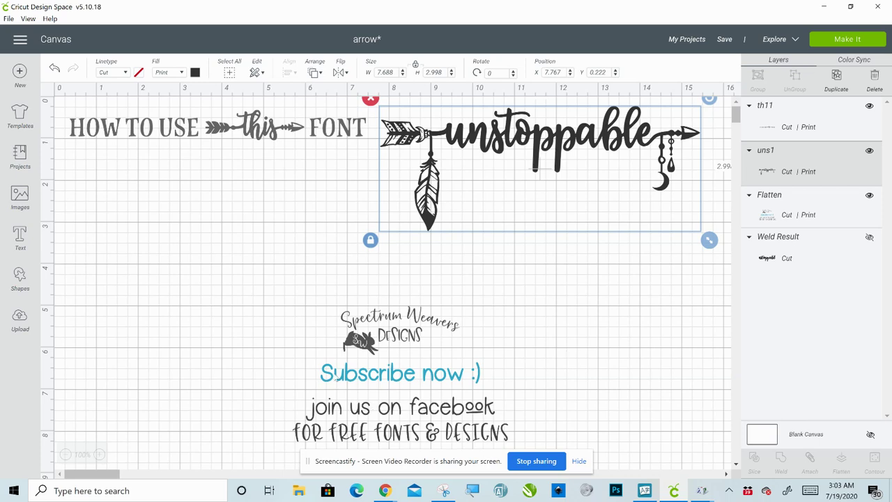
# Move the Spectrum Weavers promo block to the canvas's lower-right area and shrink it to about 4.11 in wide.
pyautogui.moveTo(389, 372); pyautogui.dragTo(536, 370)
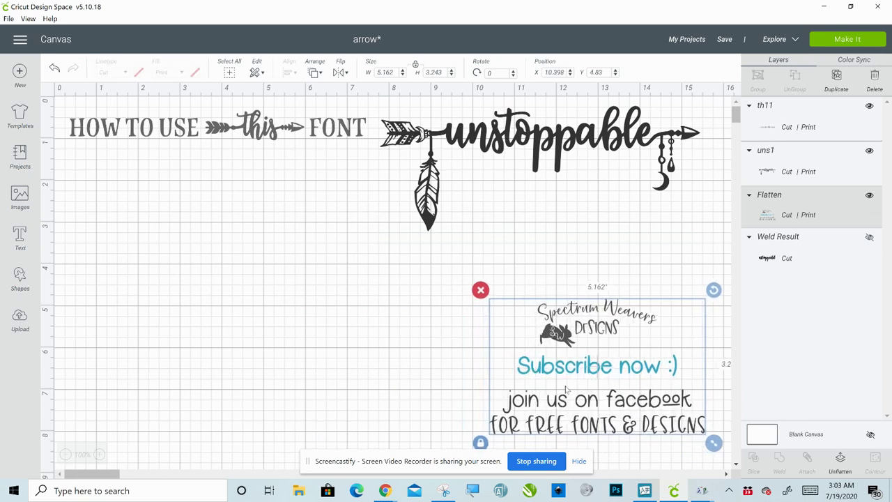
pyautogui.moveTo(713, 443); pyautogui.dragTo(673, 440)
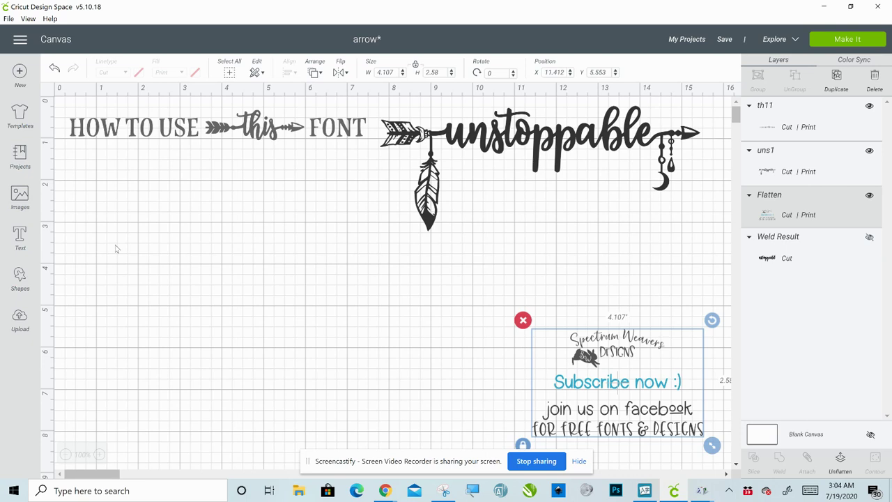
# Add the text "nstoppabl" in the Bohema Spirit font, move it below the title, and enlarge it to about 6.43 in wide.
pyautogui.click(21, 246)
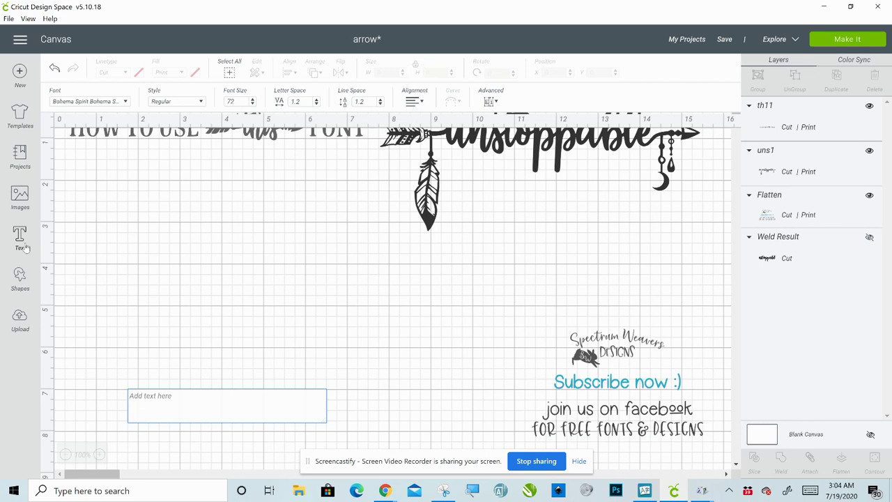
pyautogui.write('nst')
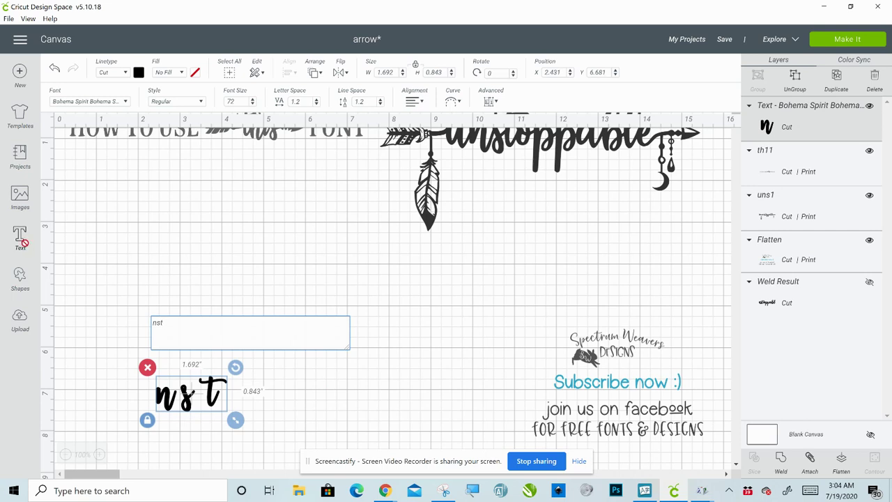
pyautogui.write('oppa')
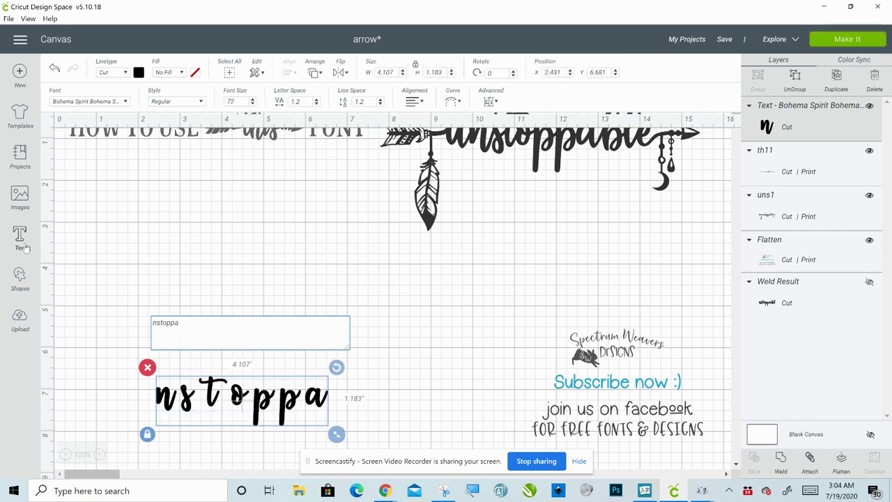
pyautogui.write('bl')
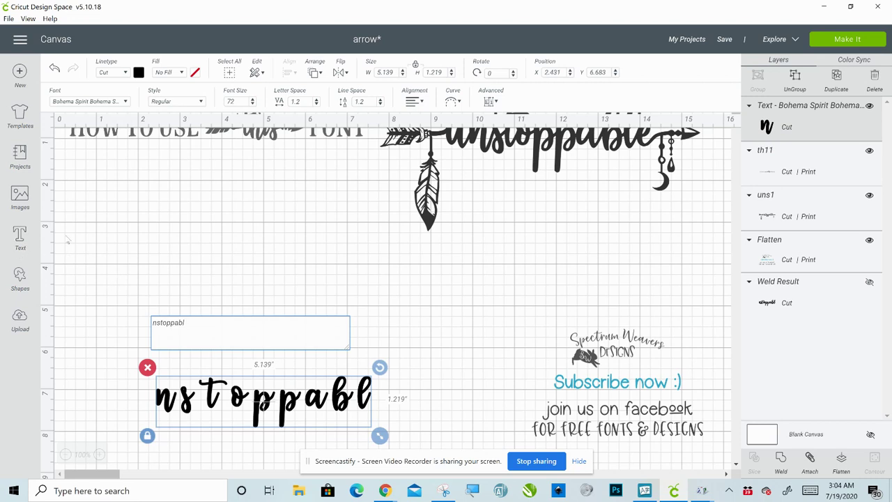
pyautogui.moveTo(270, 423); pyautogui.dragTo(270, 301)
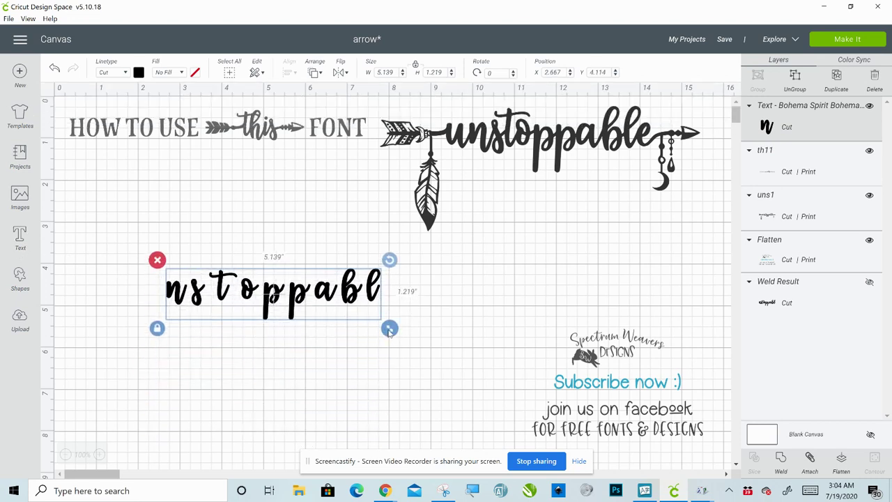
pyautogui.moveTo(386, 332); pyautogui.dragTo(440, 364)
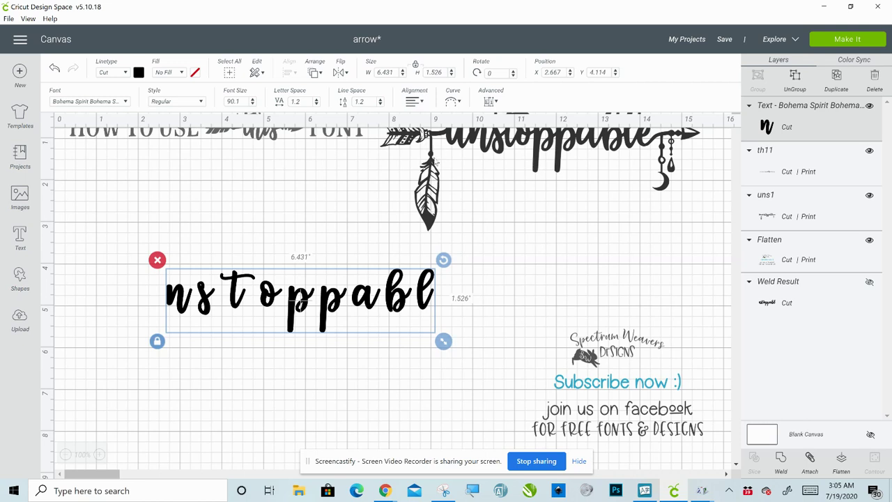
pyautogui.moveTo(437, 154); pyautogui.dragTo(436, 172)
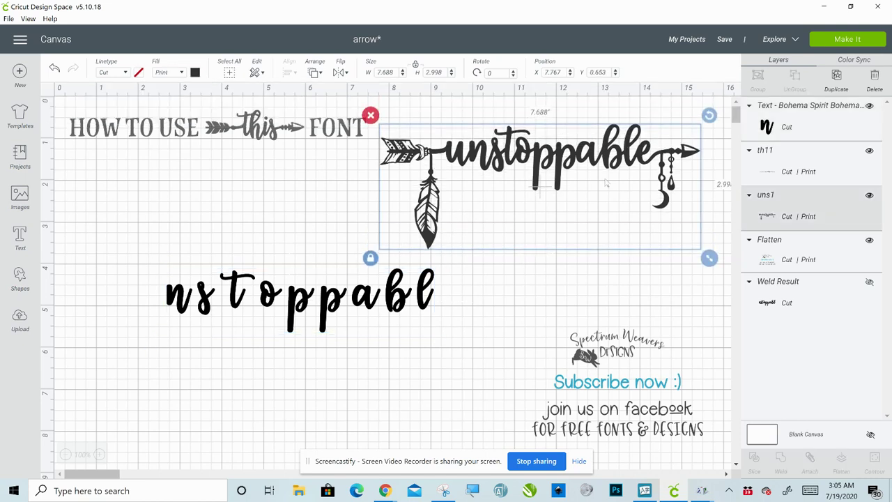
pyautogui.moveTo(556, 163); pyautogui.dragTo(554, 145)
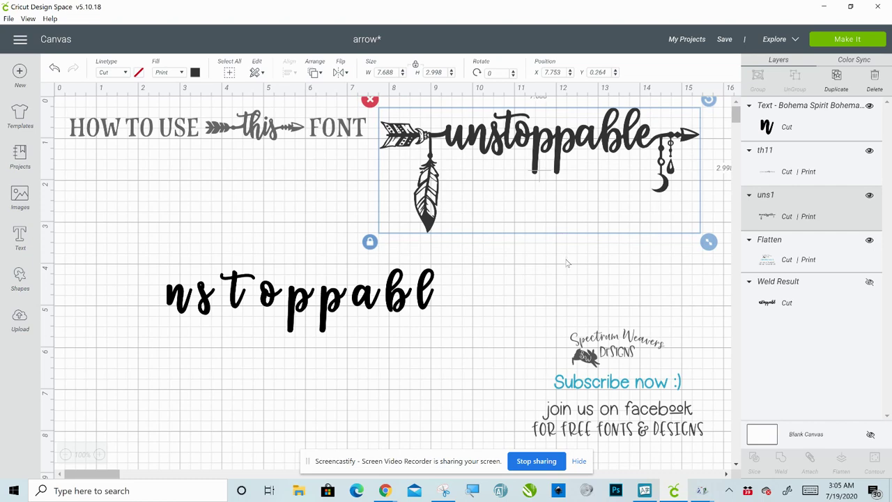
pyautogui.click(567, 263)
# Shift the "nstoppabl" text slightly down and ungroup it into separate letters.
pyautogui.moveTo(341, 317); pyautogui.dragTo(354, 325)
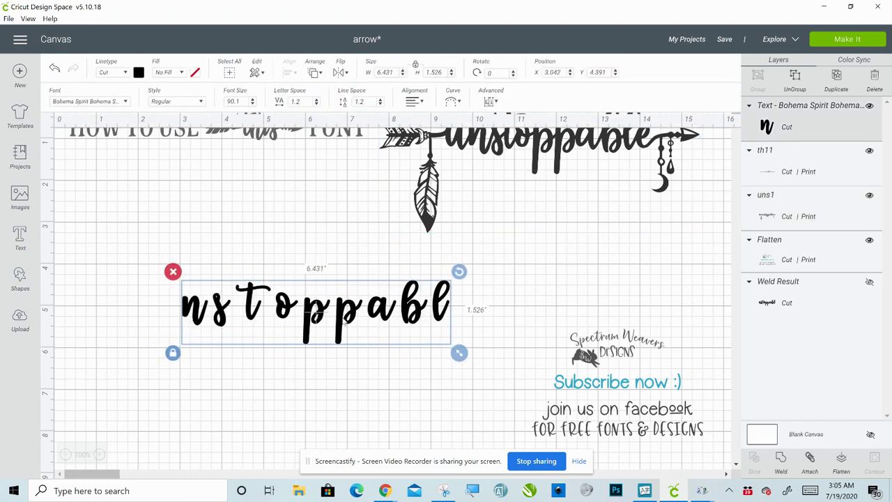
pyautogui.rightClick(345, 321)
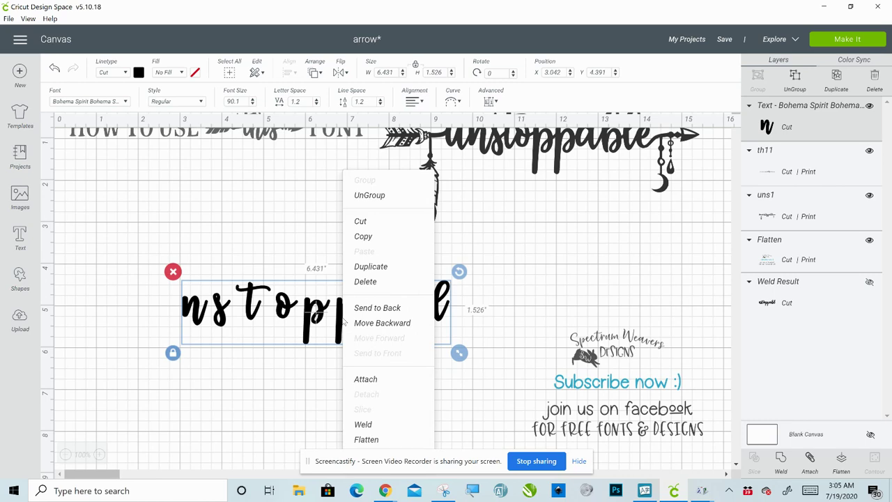
pyautogui.click(363, 198)
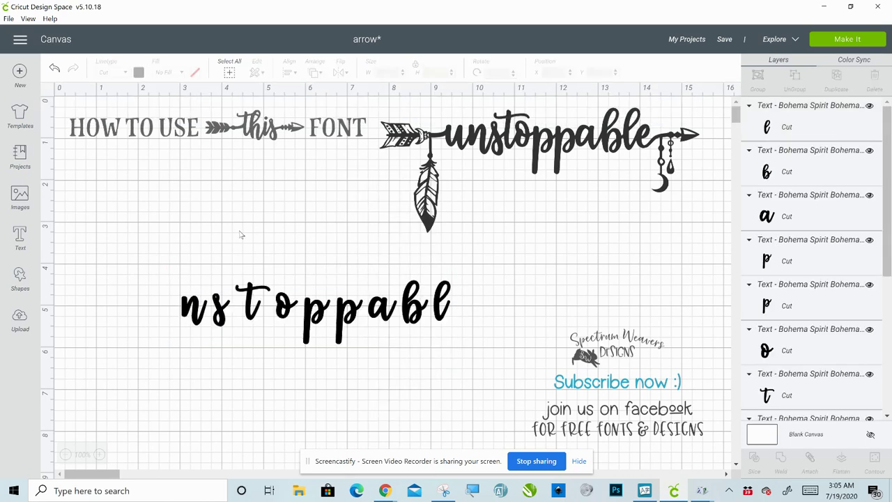
# Close the gaps at the start of the word by moving the s against the n and the t against the s.
pyautogui.click(221, 322)
pyautogui.moveTo(223, 318); pyautogui.dragTo(214, 322)
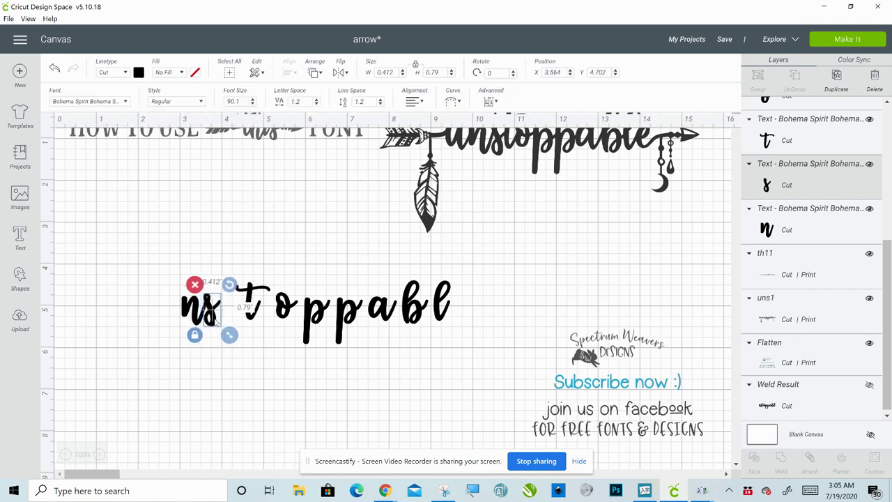
pyautogui.click(253, 318)
pyautogui.press('Left')
pyautogui.press('Left')
pyautogui.press('Left')
pyautogui.press('Left')
pyautogui.press('Left')
pyautogui.press('Left')
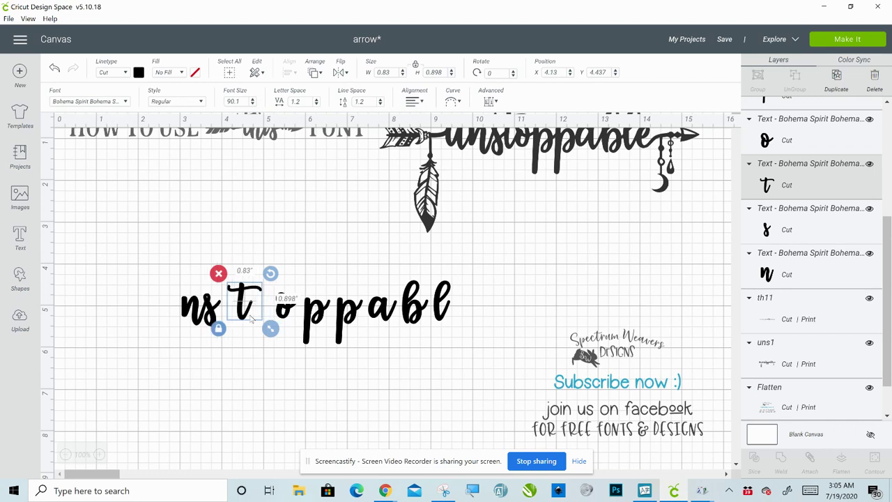
pyautogui.press('Left')
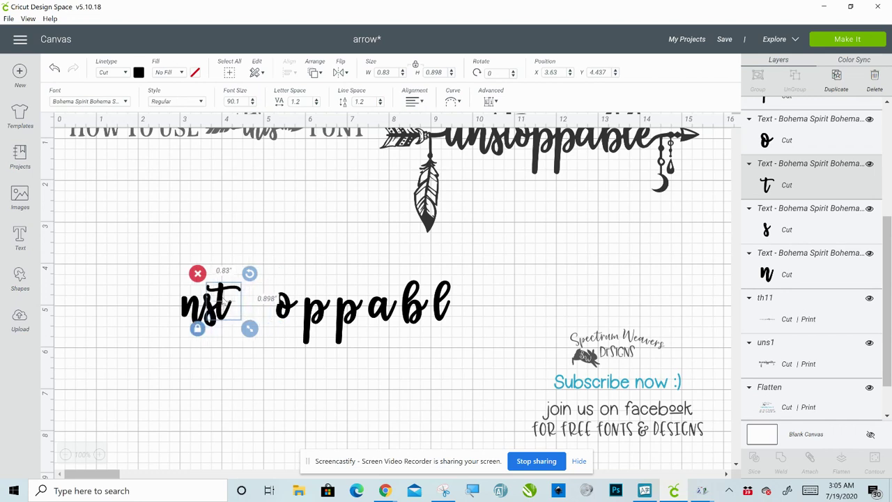
pyautogui.moveTo(222, 300); pyautogui.dragTo(224, 299)
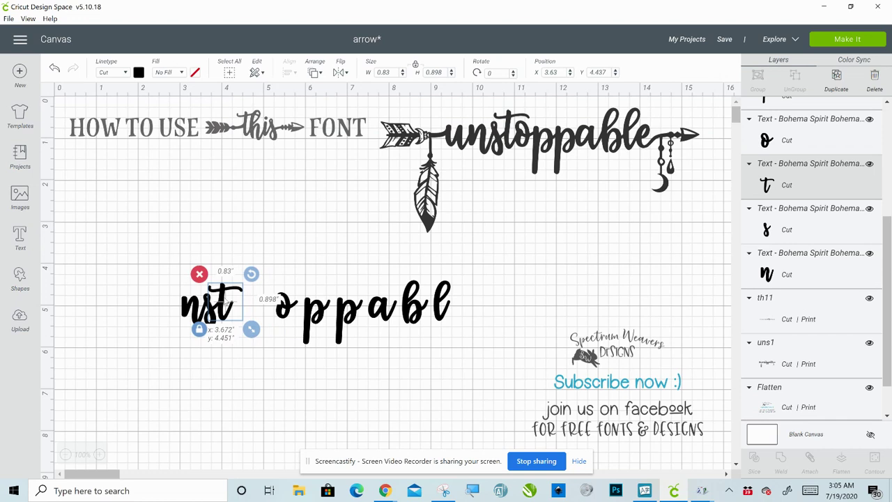
# Move the letter o toward the t until the two letters connect.
pyautogui.click(295, 311)
pyautogui.press('Left')
pyautogui.press('Left')
pyautogui.press('Left')
pyautogui.press('Left')
pyautogui.press('Left')
pyautogui.press('Left')
pyautogui.press('Left')
pyautogui.press('Left')
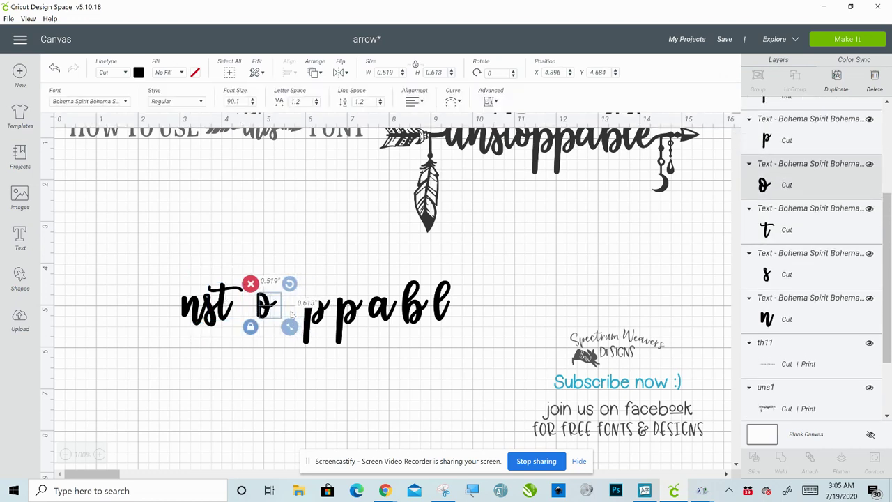
pyautogui.press('Left')
pyautogui.press('Left')
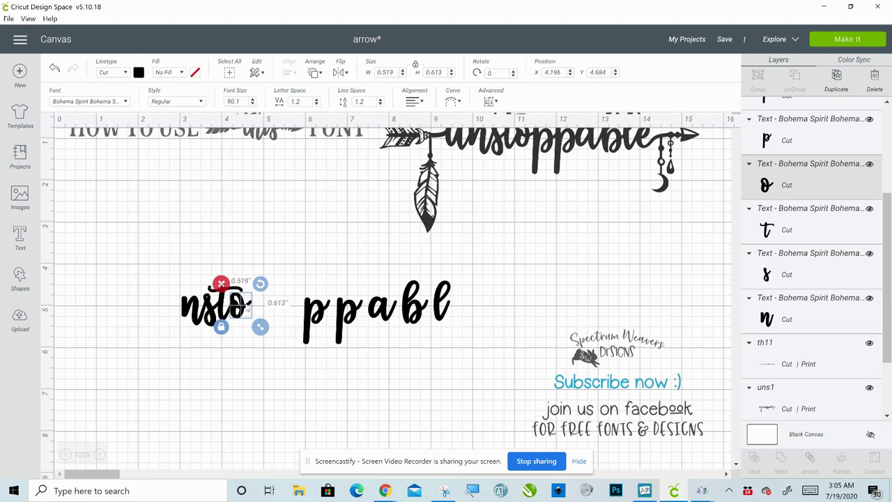
# Move the first p horizontally until it connects with the tail of the o.
pyautogui.click(309, 318)
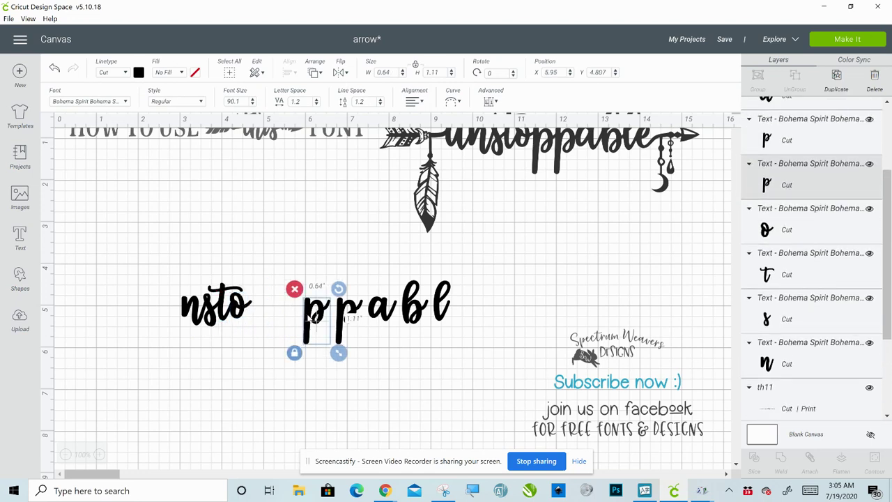
pyautogui.press('Left')
pyautogui.press('Left')
pyautogui.press('Left')
pyautogui.press('Left')
pyautogui.press('Left')
pyautogui.press('Left')
pyautogui.press('Left')
pyautogui.press('Left')
pyautogui.press('Left')
pyautogui.press('Left')
pyautogui.press('Left')
pyautogui.press('Left')
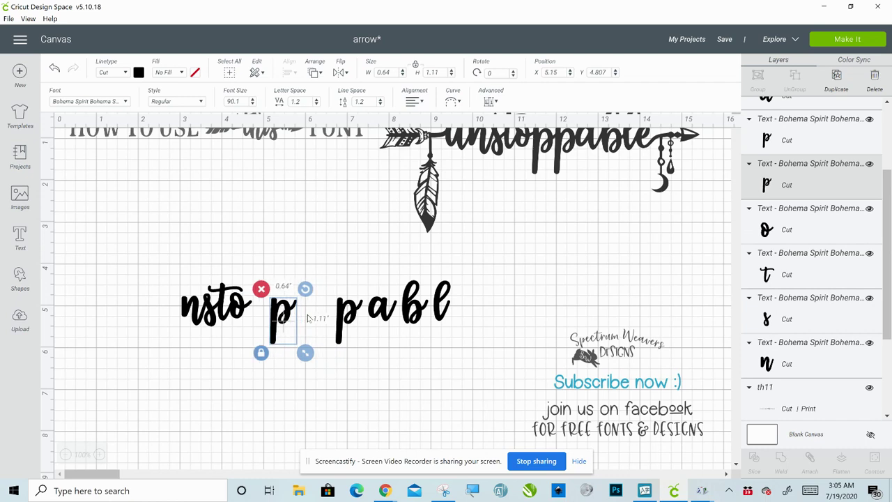
pyautogui.press('Left')
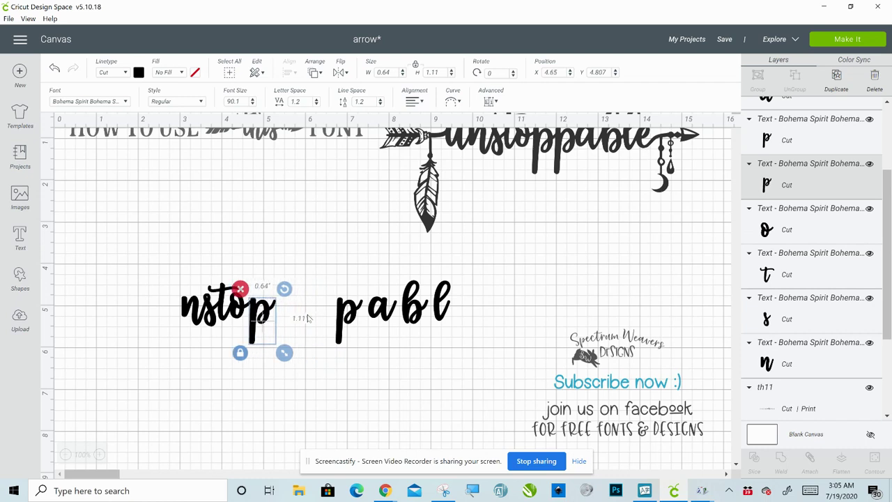
# Move the second p against the first p so that their strokes join.
pyautogui.click(346, 317)
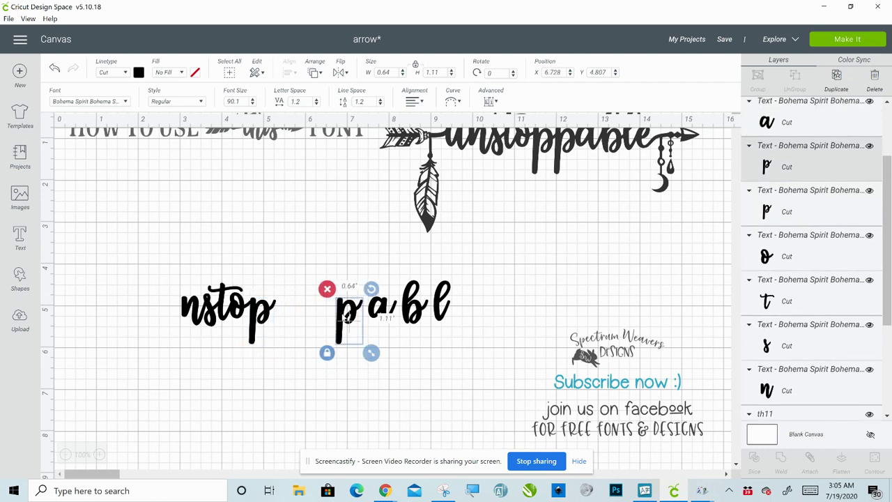
pyautogui.press('Left')
pyautogui.press('Left')
pyautogui.press('Left')
pyautogui.press('Left')
pyautogui.press('Left')
pyautogui.press('Left')
pyautogui.press('Left')
pyautogui.press('Left')
pyautogui.press('Left')
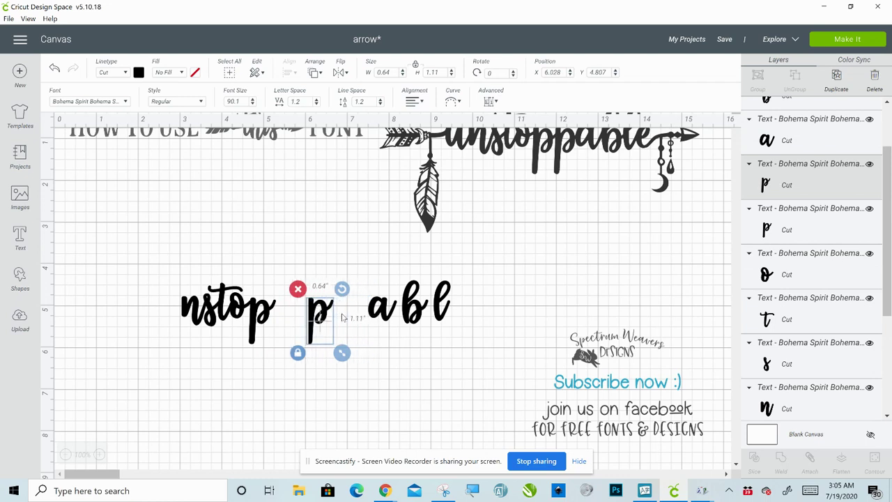
pyautogui.press('Left')
pyautogui.press('Left')
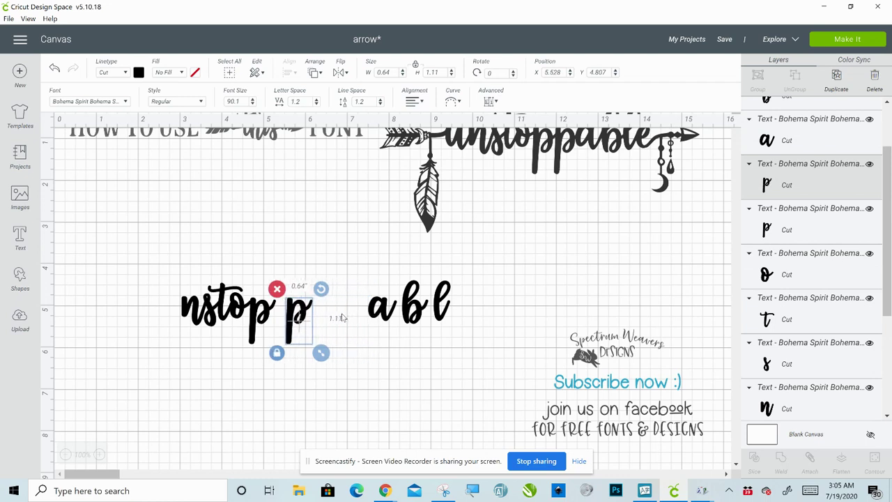
pyautogui.click(258, 317)
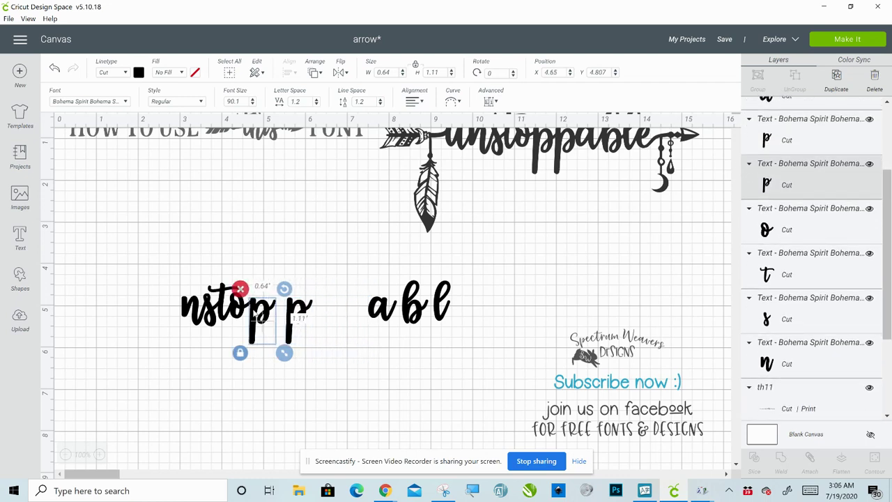
pyautogui.moveTo(257, 317); pyautogui.dragTo(275, 333)
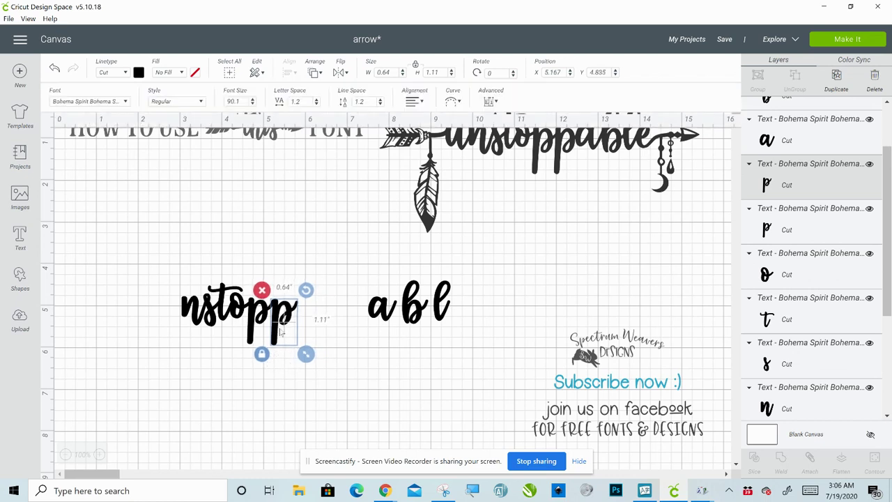
# Connect the a to the second p, and bring the b over to join the a.
pyautogui.click(332, 348)
pyautogui.moveTo(365, 315); pyautogui.dragTo(302, 313)
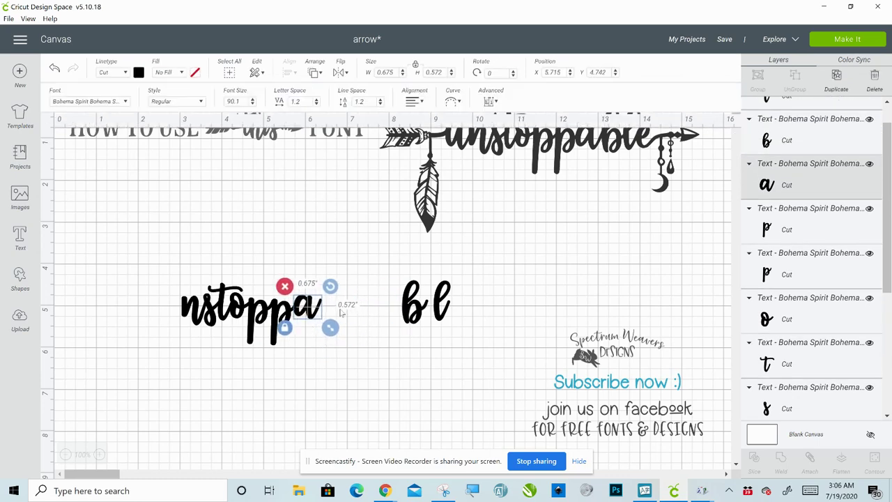
pyautogui.moveTo(410, 327); pyautogui.dragTo(385, 326)
pyautogui.press('Left')
pyautogui.press('Left')
pyautogui.press('Left')
pyautogui.press('Left')
pyautogui.press('Left')
pyautogui.press('Left')
pyautogui.press('Left')
pyautogui.press('Left')
pyautogui.press('Left')
pyautogui.press('Left')
pyautogui.press('Left')
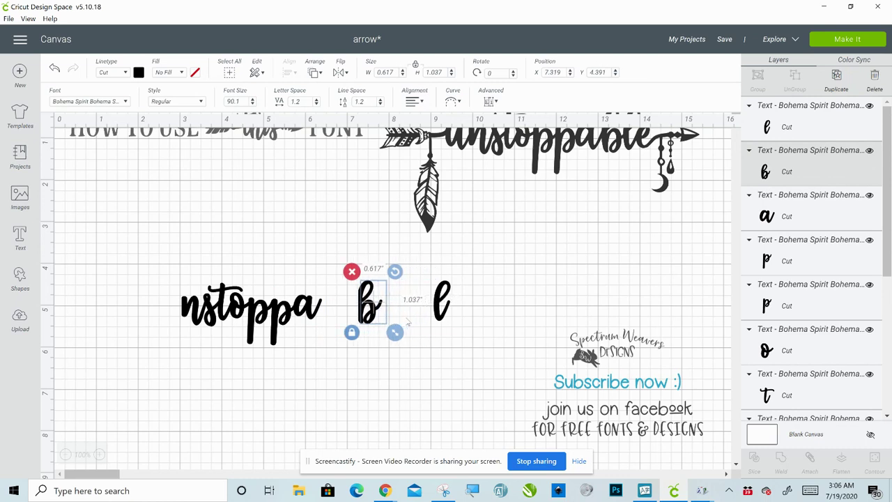
pyautogui.press('Left')
pyautogui.press('Left')
pyautogui.press('Left')
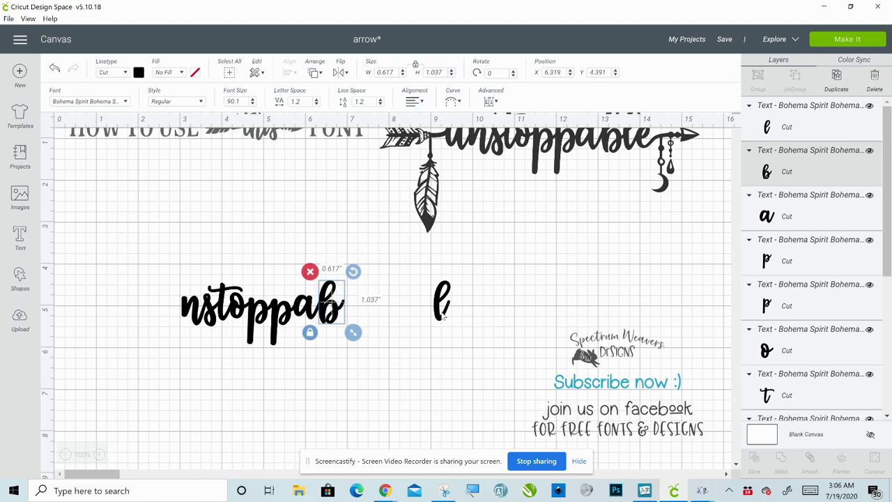
# Move the l horizontally toward the b until the two letters connect.
pyautogui.click(443, 316)
pyautogui.press('Left')
pyautogui.press('Left')
pyautogui.press('Left')
pyautogui.press('Left')
pyautogui.press('Left')
pyautogui.press('Left')
pyautogui.press('Left')
pyautogui.press('Left')
pyautogui.press('Left')
pyautogui.press('Left')
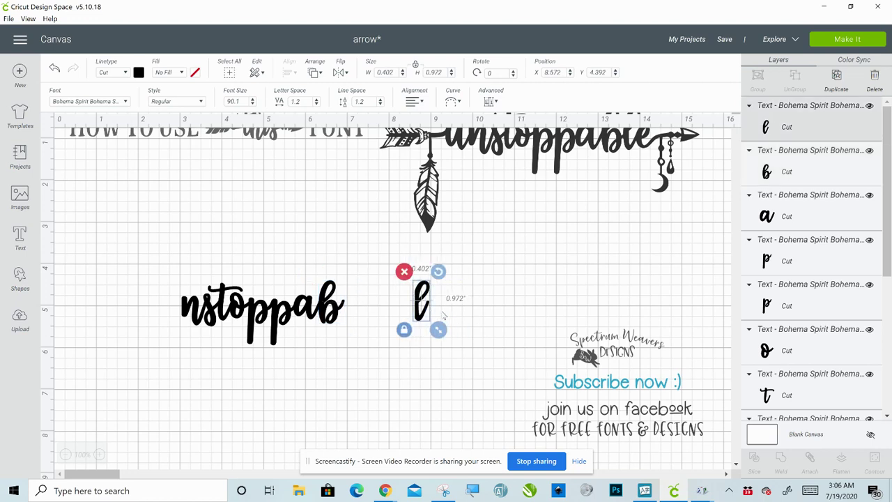
pyautogui.press('Left')
pyautogui.press('Left')
pyautogui.press('Left')
pyautogui.press('Left')
pyautogui.press('Left')
pyautogui.press('Left')
pyautogui.press('Left')
pyautogui.press('Left')
pyautogui.press('Left')
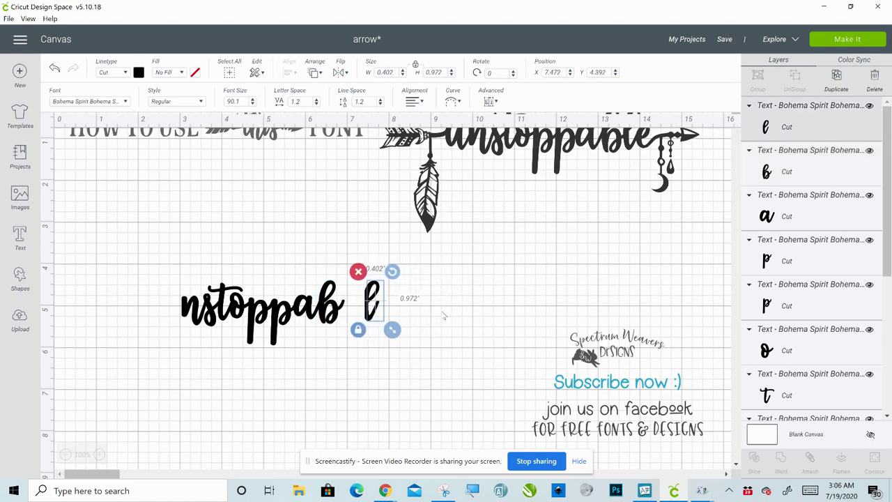
pyautogui.press('Left')
pyautogui.press('Left')
pyautogui.press('Left')
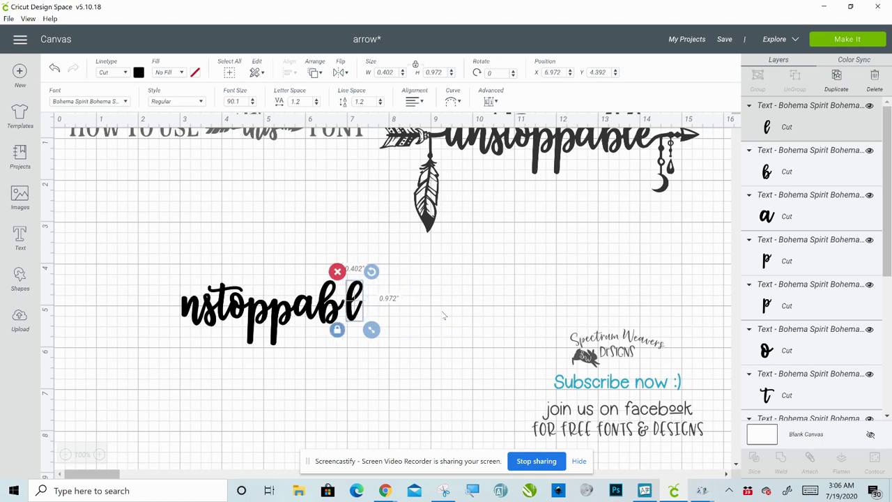
# Select all the joined letters from n to l and weld them into one shape.
pyautogui.moveTo(172, 255); pyautogui.dragTo(392, 359)
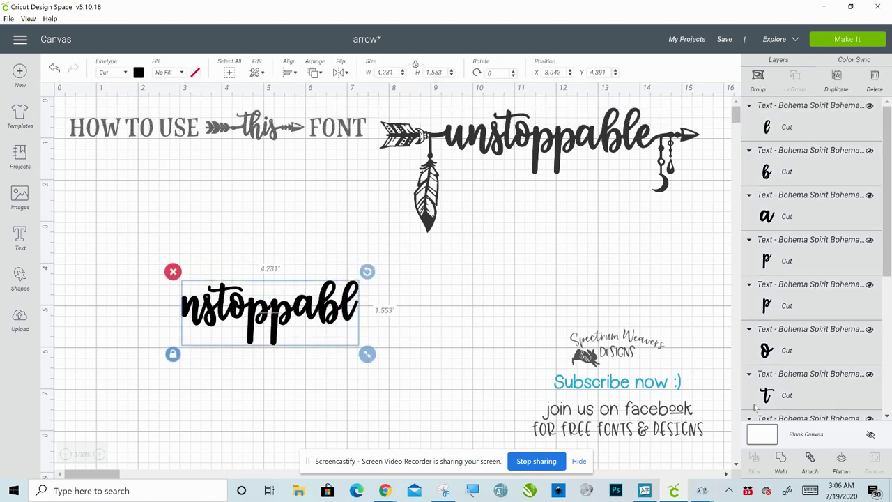
pyautogui.click(780, 461)
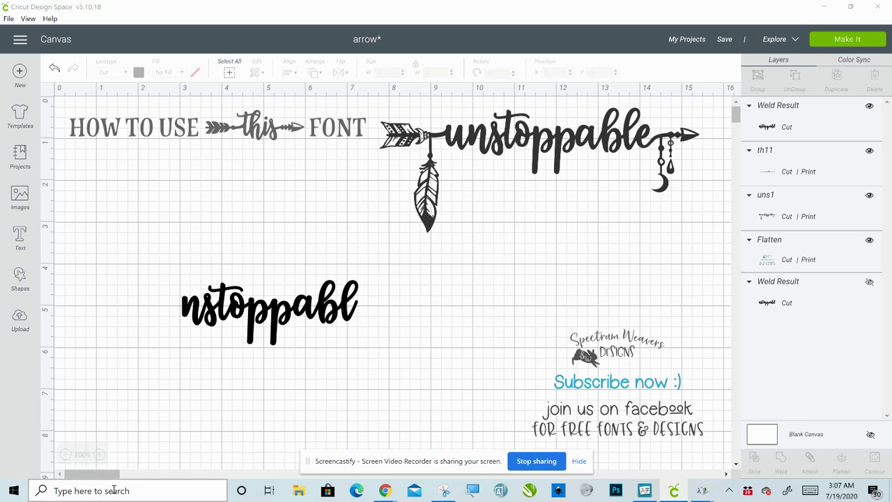
# Open the Windows Character Map and place its window over the canvas.
pyautogui.click(115, 491)
pyautogui.write('ch')
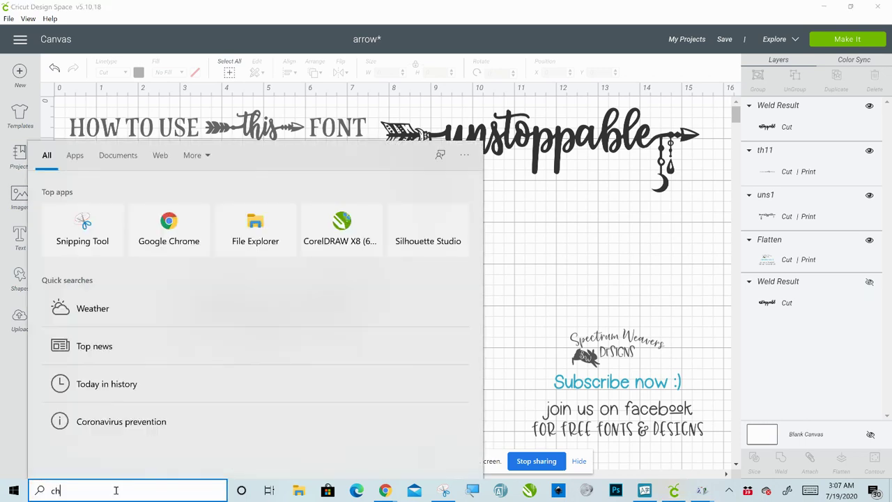
pyautogui.click(73, 203)
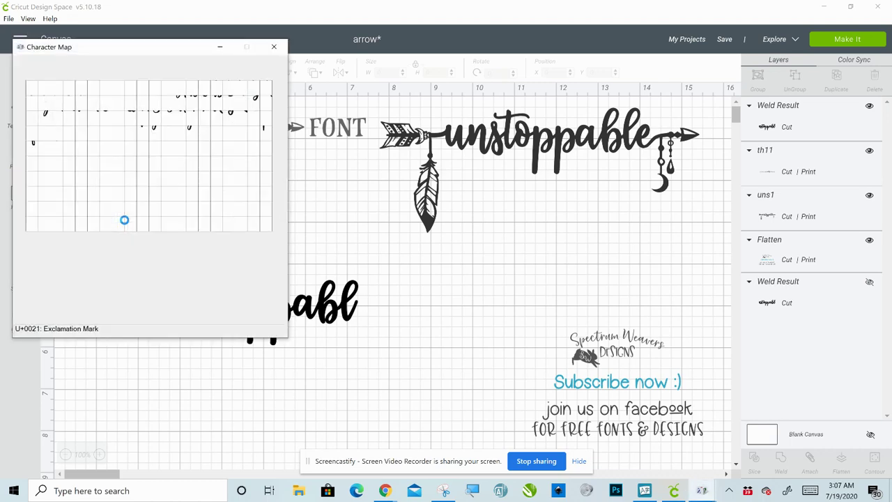
pyautogui.moveTo(103, 49); pyautogui.dragTo(150, 117)
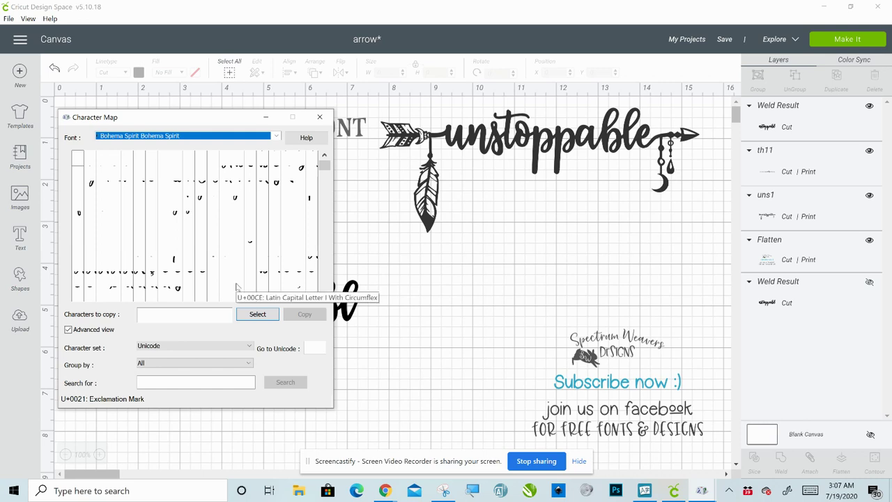
# Group the Bohema Spirit characters by Unicode Subrange and show only the Private Use Characters.
pyautogui.click(164, 363)
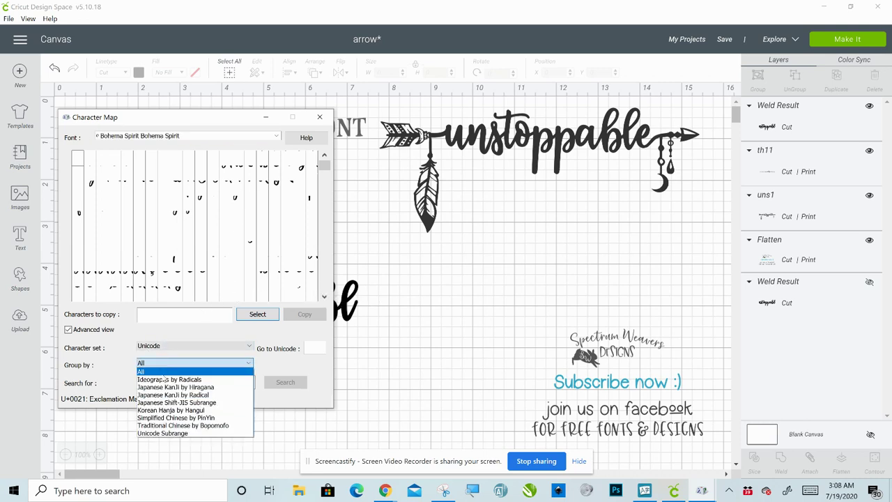
pyautogui.click(170, 433)
pyautogui.moveTo(448, 154); pyautogui.dragTo(448, 203)
pyautogui.click(409, 218)
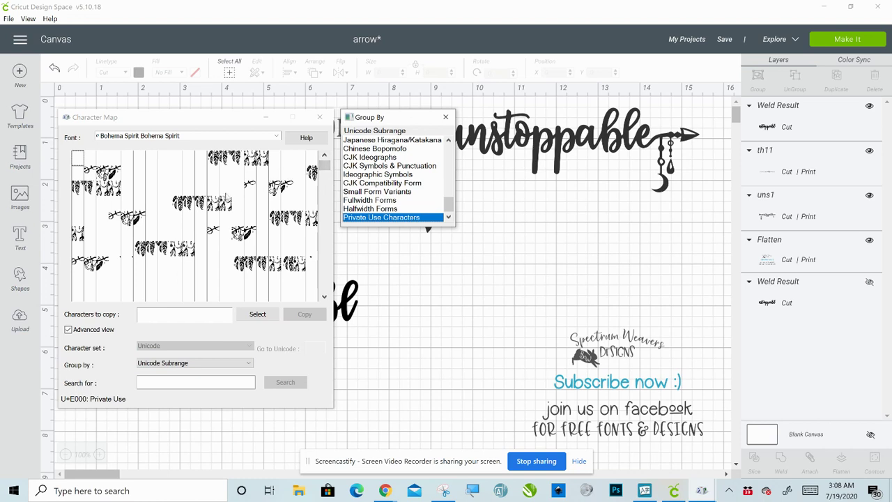
# Copy the floral arrow i glyph with hanging feathers, U+E157, and return to the canvas.
pyautogui.click(326, 170)
pyautogui.scroll(-5, 110, 165)
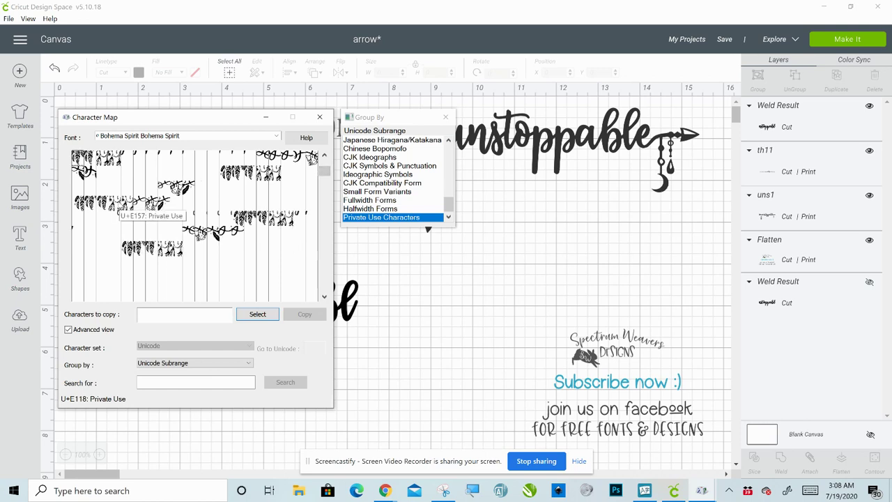
pyautogui.click(116, 203)
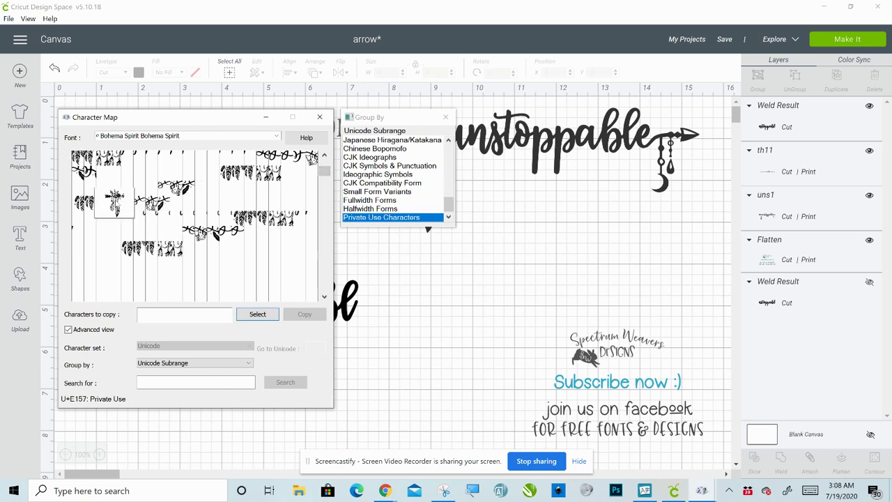
pyautogui.click(258, 314)
pyautogui.click(303, 317)
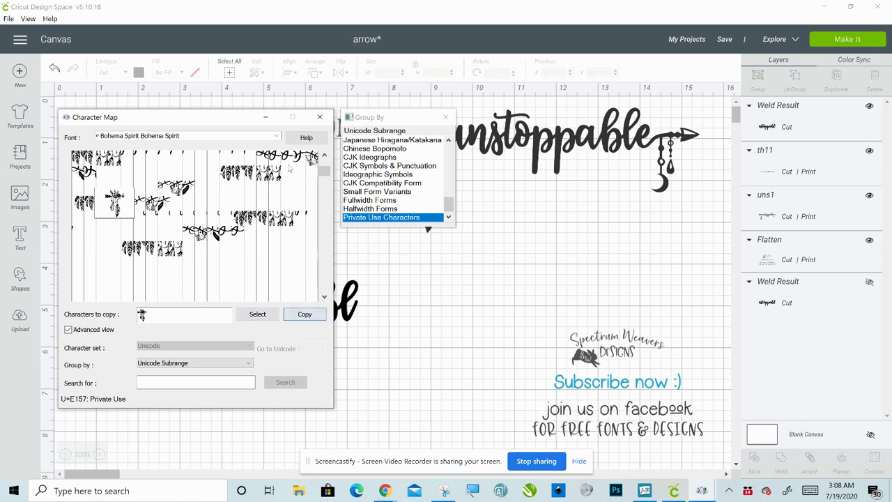
pyautogui.click(266, 117)
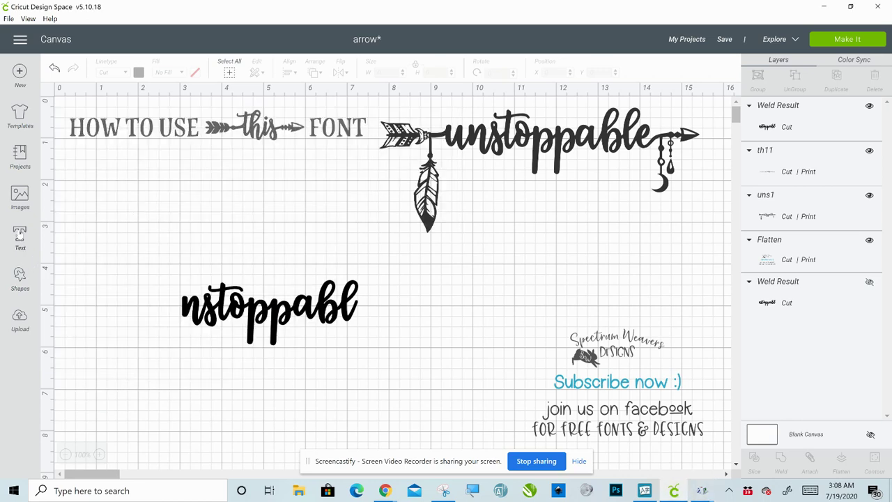
# Try the copied floral arrow i as new text in front of the welded letters, and delete it.
pyautogui.click(20, 236)
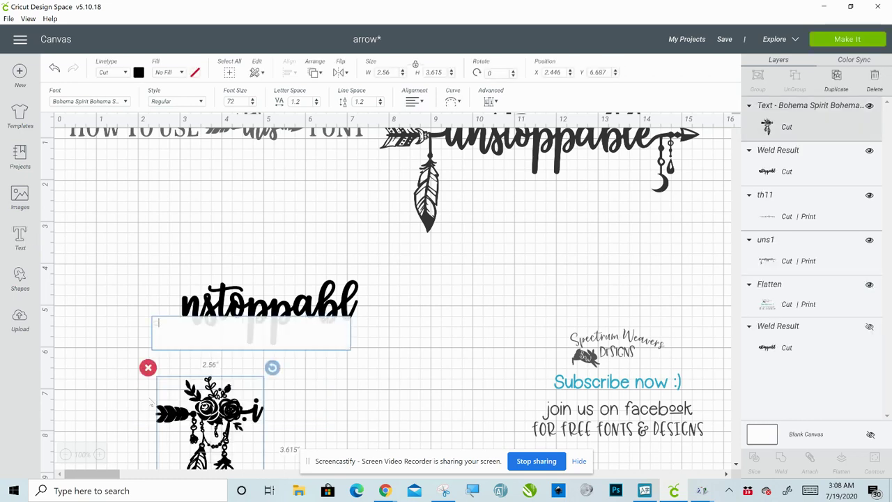
pyautogui.click(232, 425)
pyautogui.moveTo(232, 425); pyautogui.dragTo(188, 370)
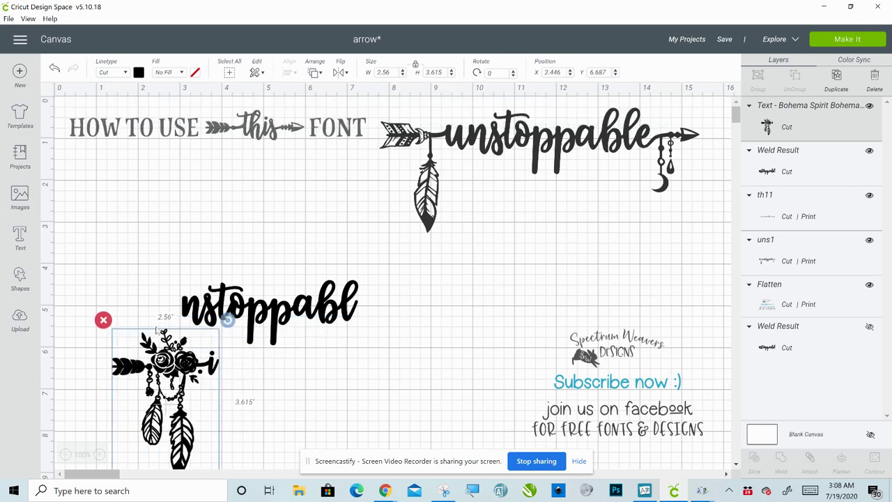
pyautogui.moveTo(157, 326); pyautogui.dragTo(116, 262)
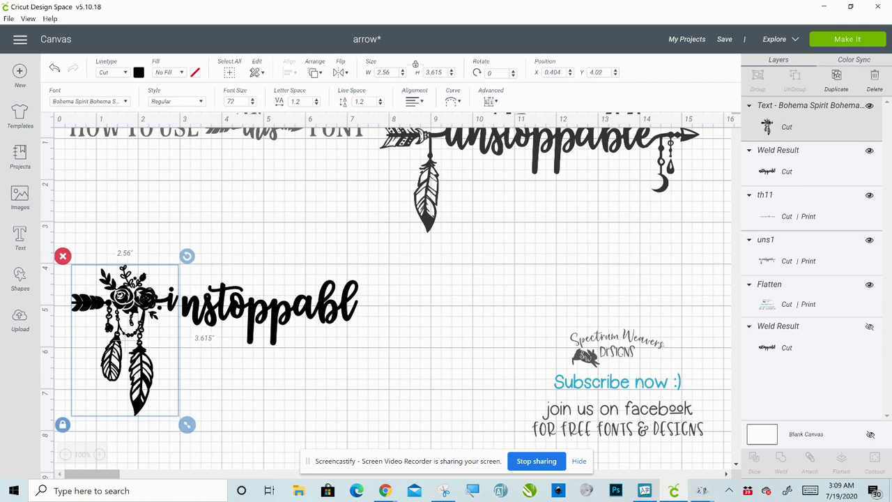
pyautogui.press('Delete')
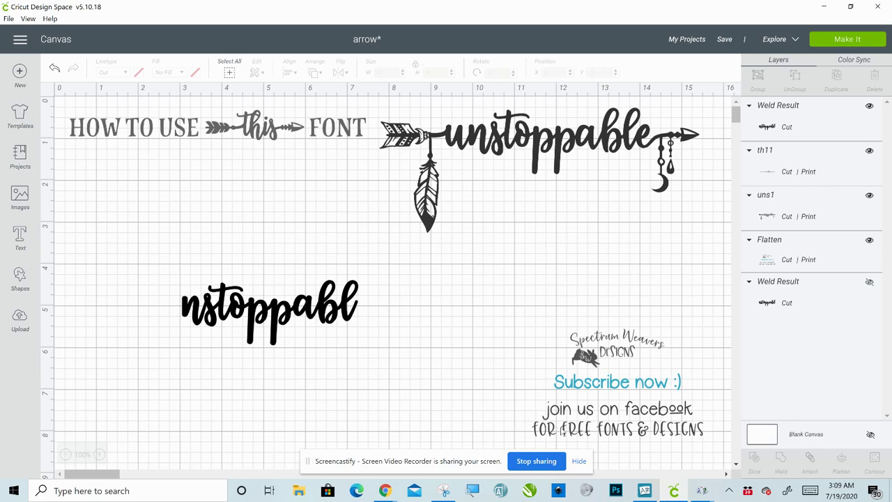
# Switch to UI Character Map and copy the arrow-tailed u glyph, U+E375, from the Bohema Spirit font.
pyautogui.click(645, 490)
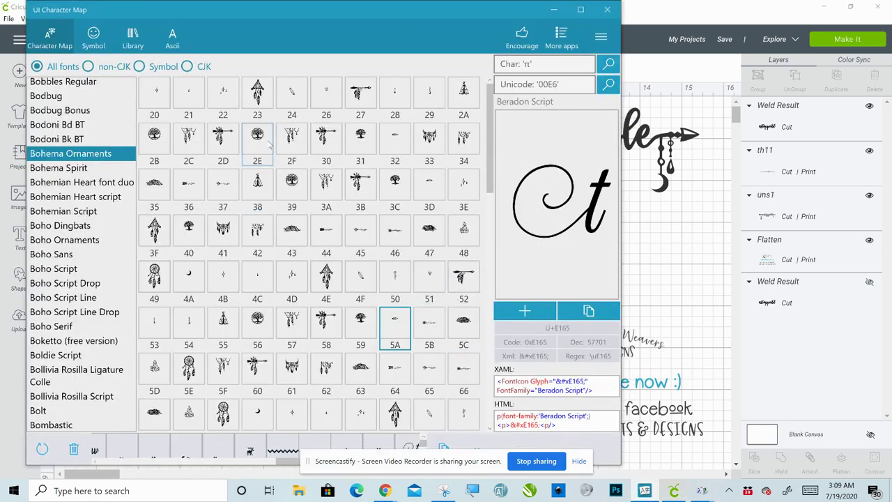
pyautogui.click(42, 168)
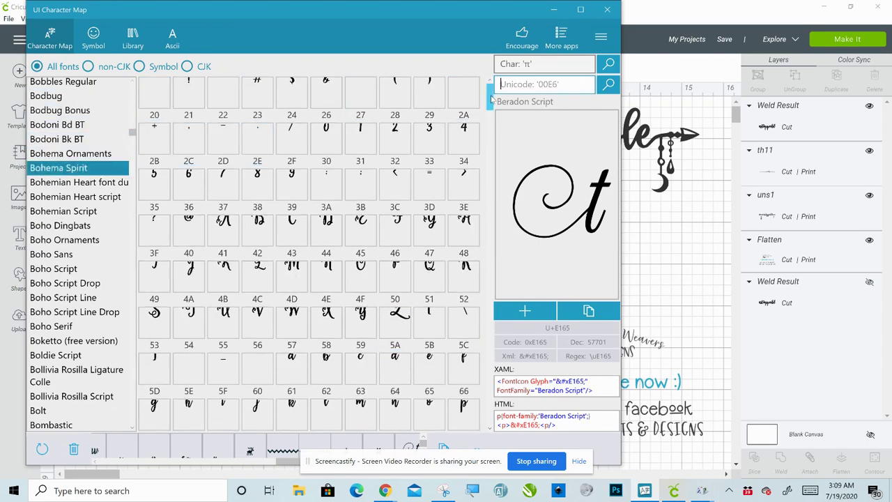
pyautogui.moveTo(490, 101); pyautogui.dragTo(503, 368)
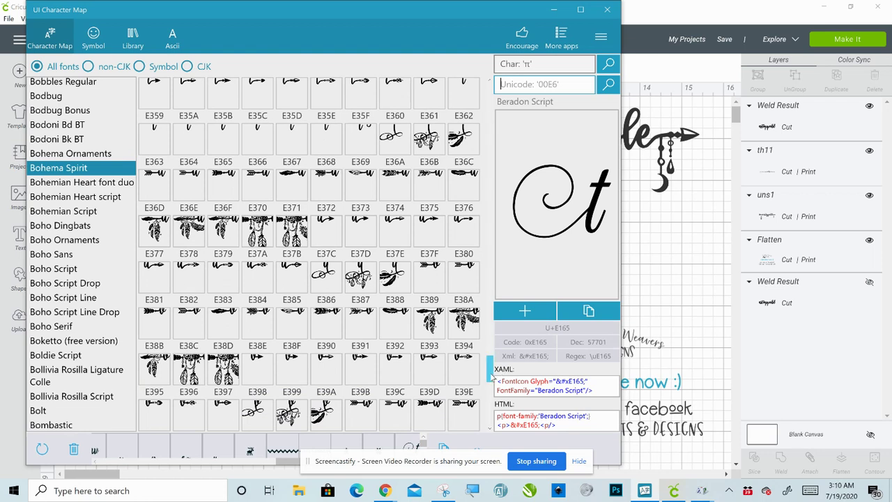
pyautogui.moveTo(490, 377); pyautogui.dragTo(491, 371)
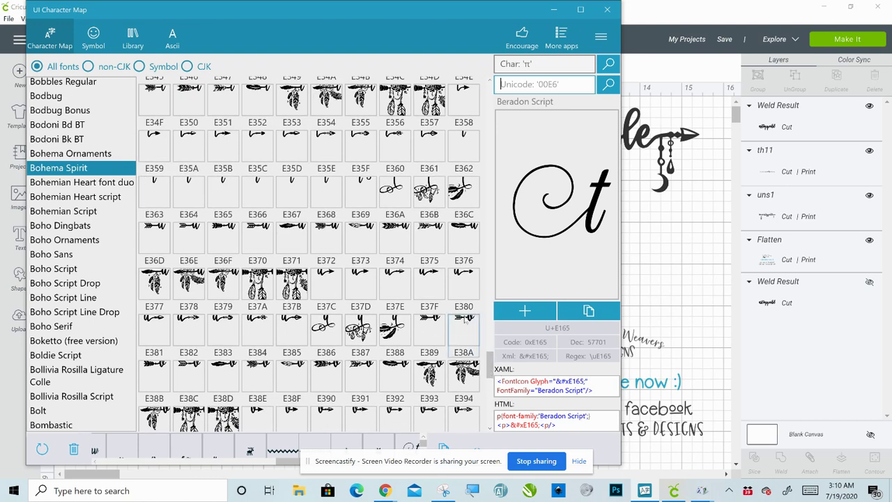
pyautogui.click(433, 237)
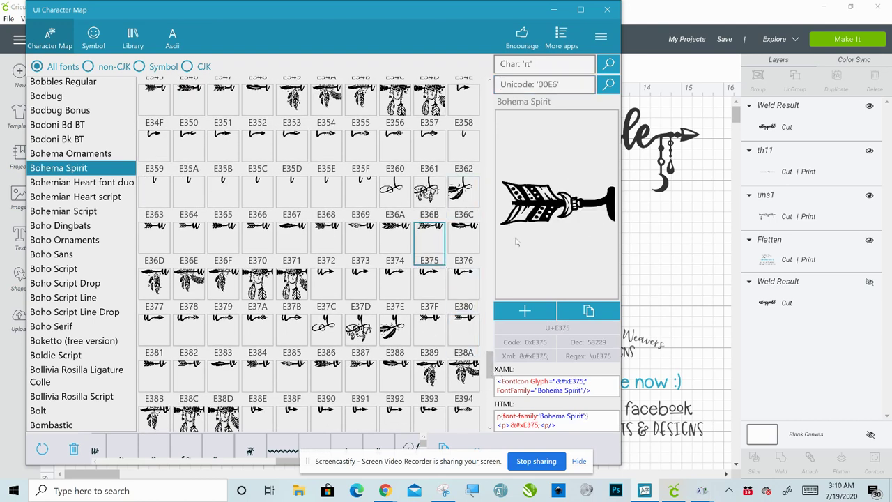
pyautogui.click(528, 314)
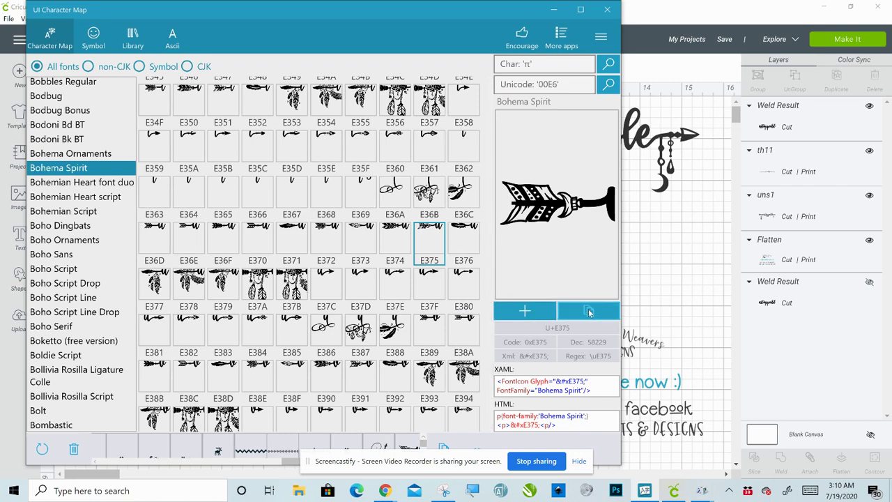
pyautogui.click(589, 311)
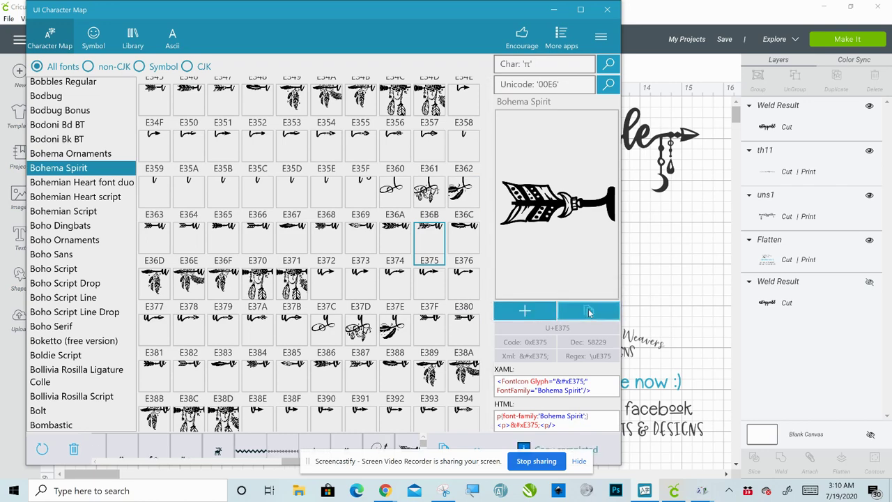
pyautogui.click(553, 10)
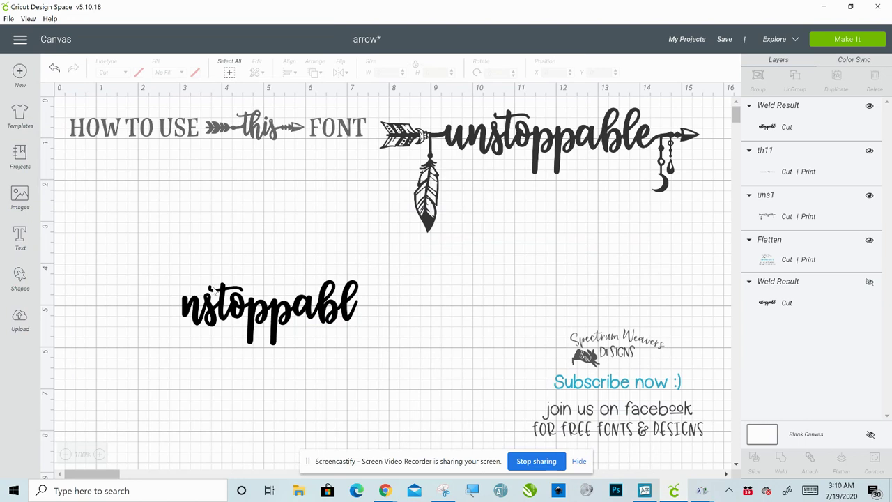
# Paste the copied arrow u glyph as new text and place it below the welded letters.
pyautogui.click(20, 238)
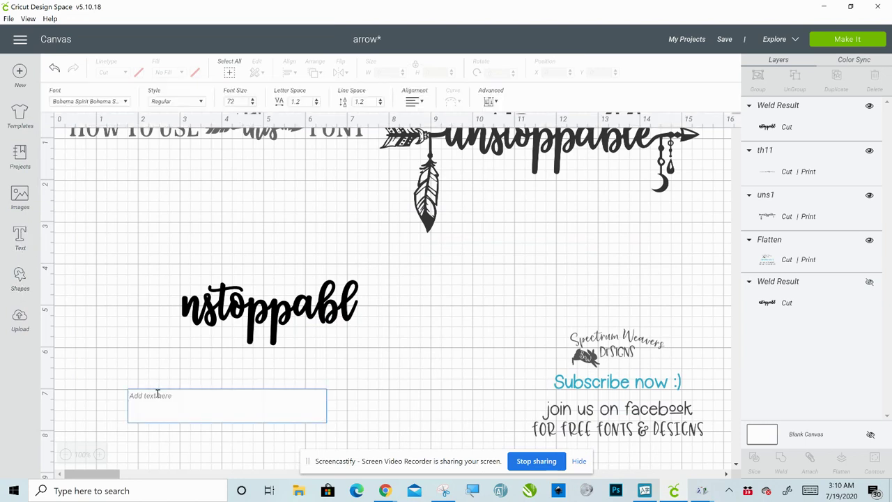
pyautogui.hotkey('ctrl', 'v')
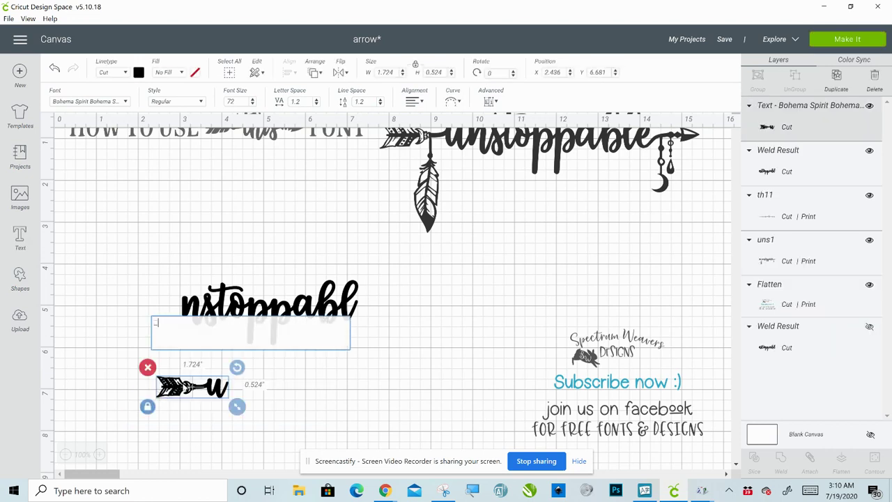
pyautogui.moveTo(180, 387); pyautogui.dragTo(178, 380)
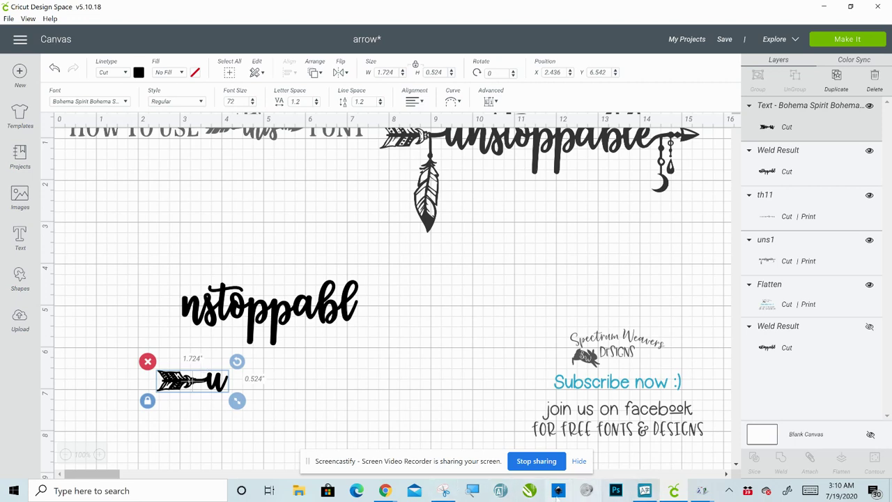
# Copy the Bohema Spirit e glyph ending in an arrowhead, U+E087, from UI Character Map and return to the canvas.
pyautogui.click(652, 491)
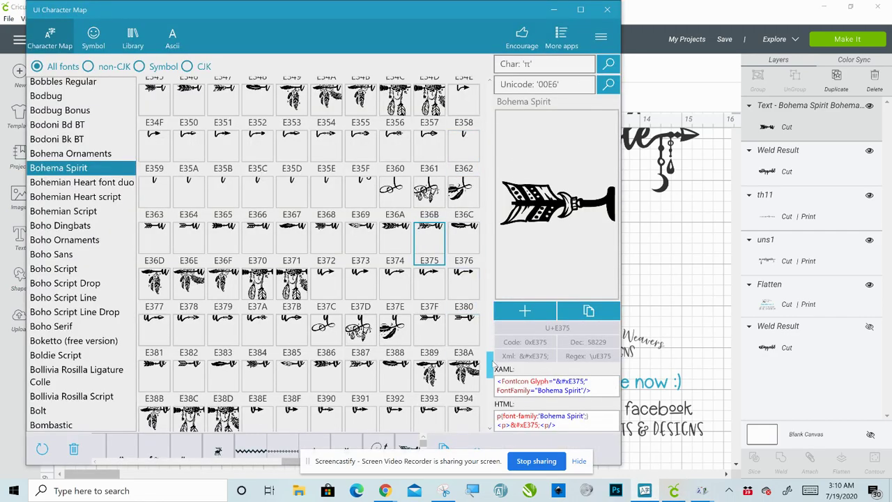
pyautogui.moveTo(492, 362); pyautogui.dragTo(509, 198)
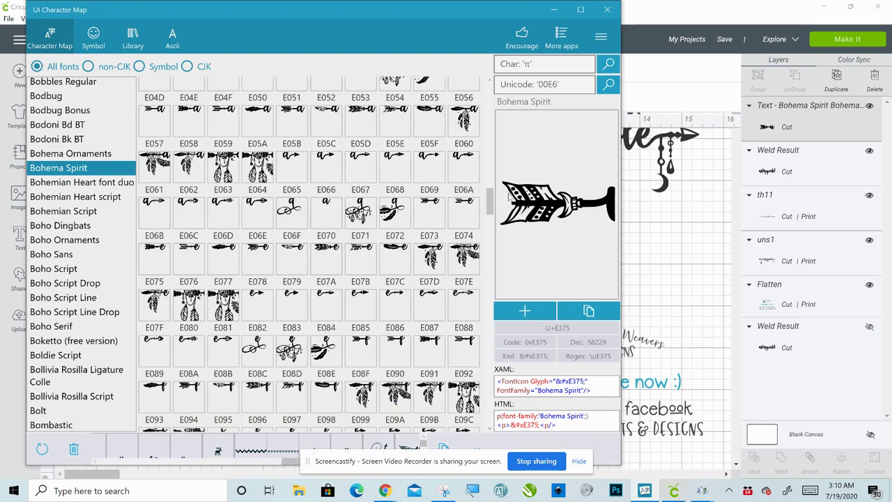
pyautogui.click(429, 307)
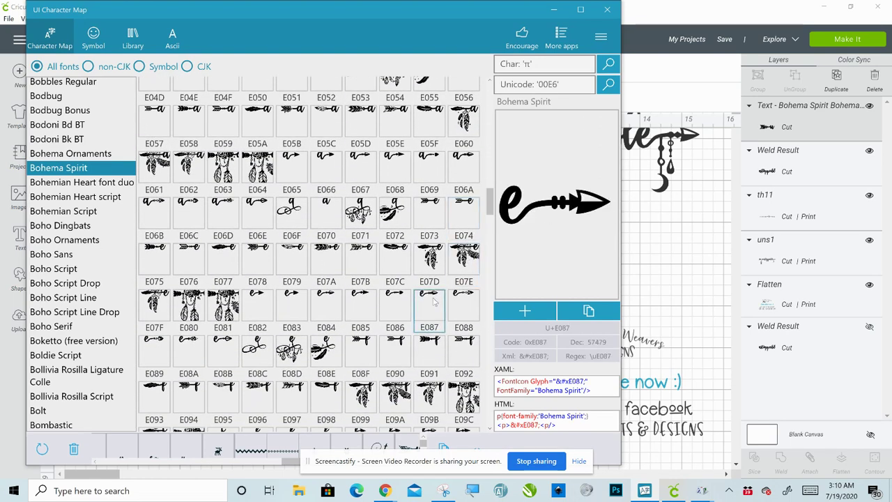
pyautogui.click(523, 311)
pyautogui.click(588, 311)
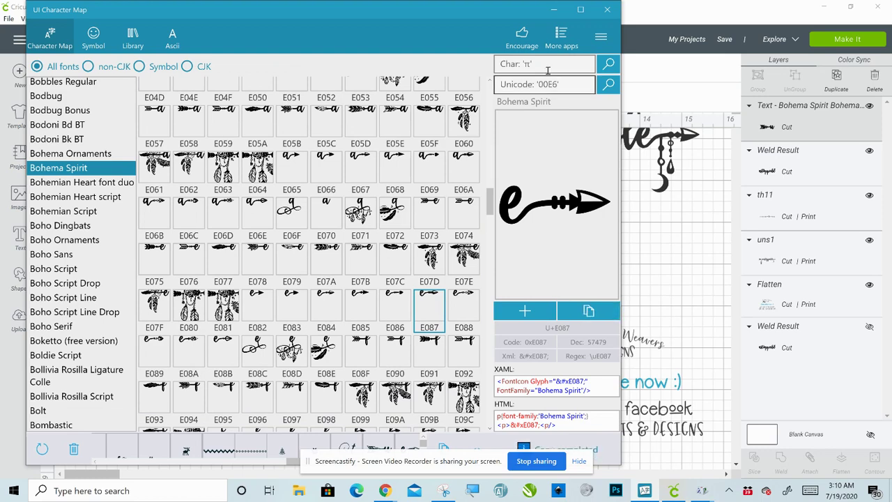
pyautogui.click(551, 12)
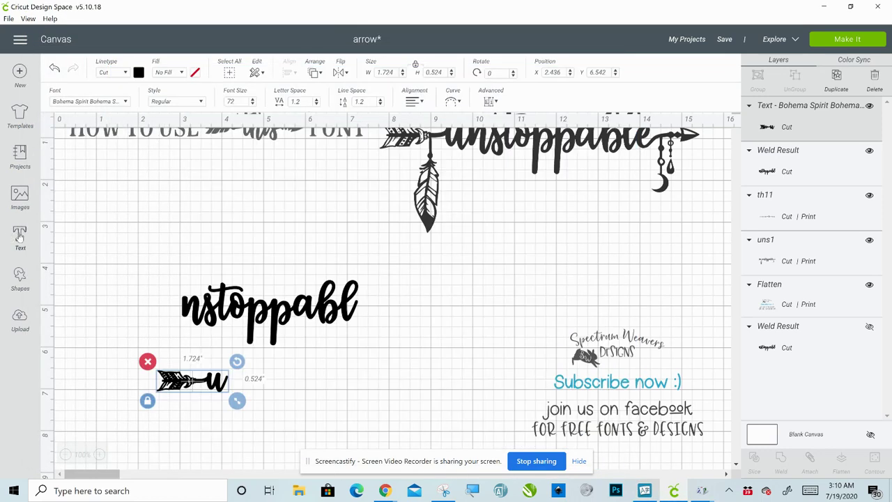
# Paste the copied arrow e glyph as new text beside the arrow u and enlarge both together to about 4.19 inches wide.
pyautogui.click(19, 235)
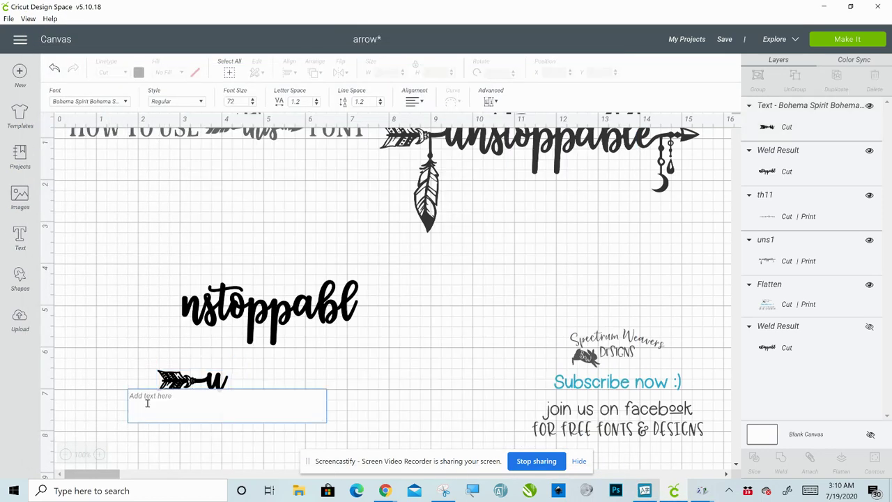
pyautogui.hotkey('ctrl', 'v')
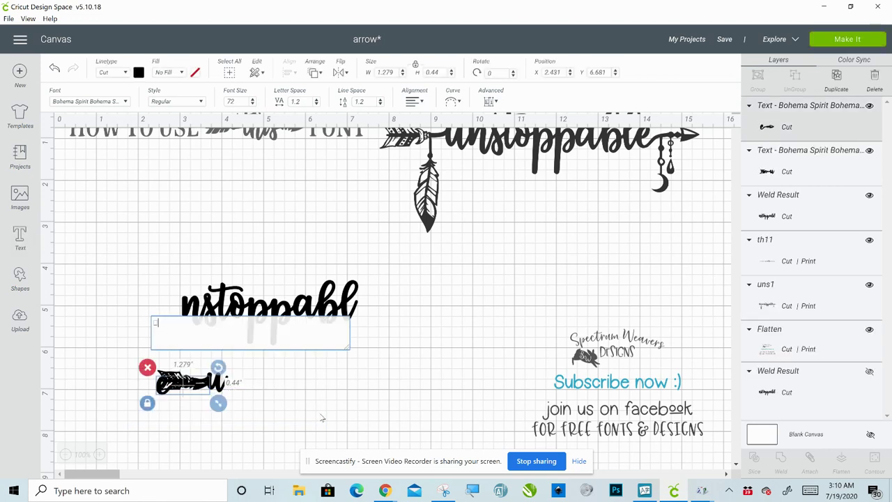
pyautogui.moveTo(180, 390)
pyautogui.mouseDown()
pyautogui.moveTo(269, 394)
pyautogui.moveTo(258, 394)
pyautogui.mouseUp()
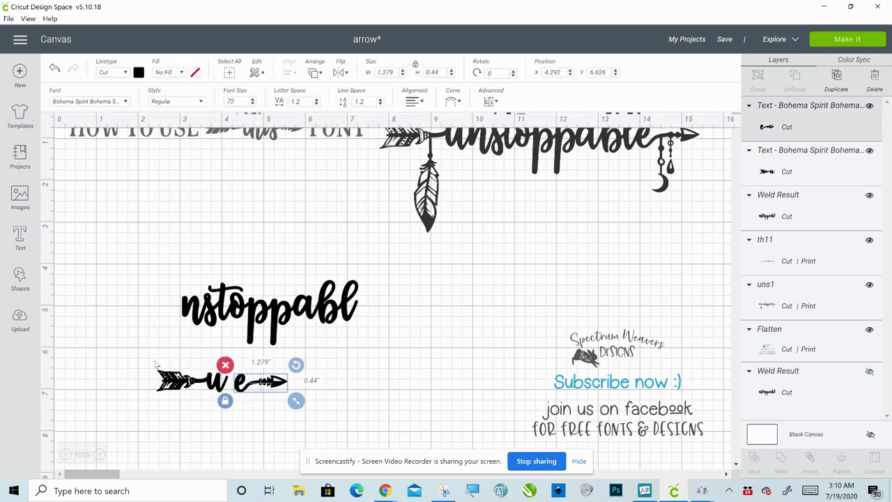
pyautogui.moveTo(144, 359); pyautogui.dragTo(339, 426)
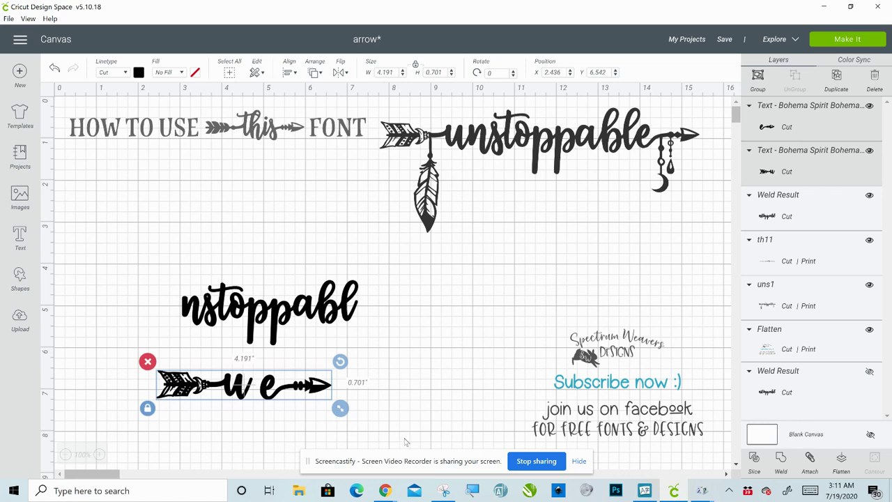
# Attach the arrow e to the end of the welded letters and the arrow u to their beginning, completing the word "unstoppable".
pyautogui.click(408, 383)
pyautogui.doubleClick(269, 398)
pyautogui.moveTo(270, 399); pyautogui.dragTo(369, 313)
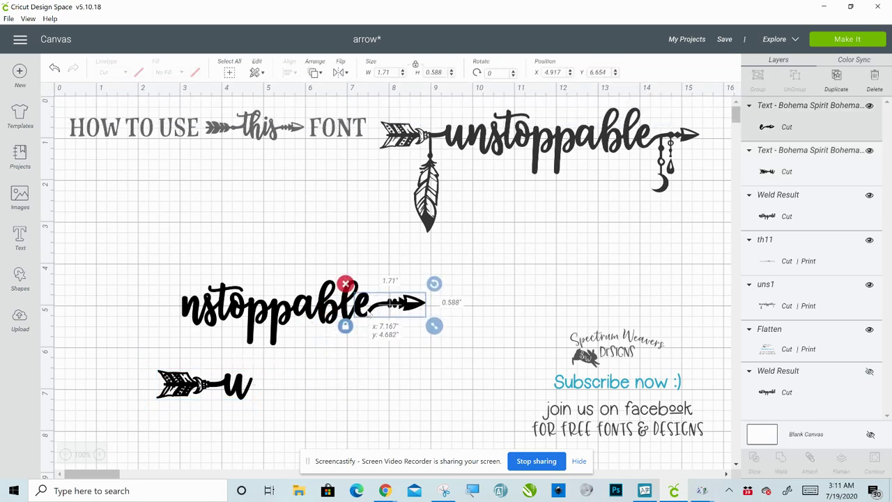
pyautogui.click(231, 388)
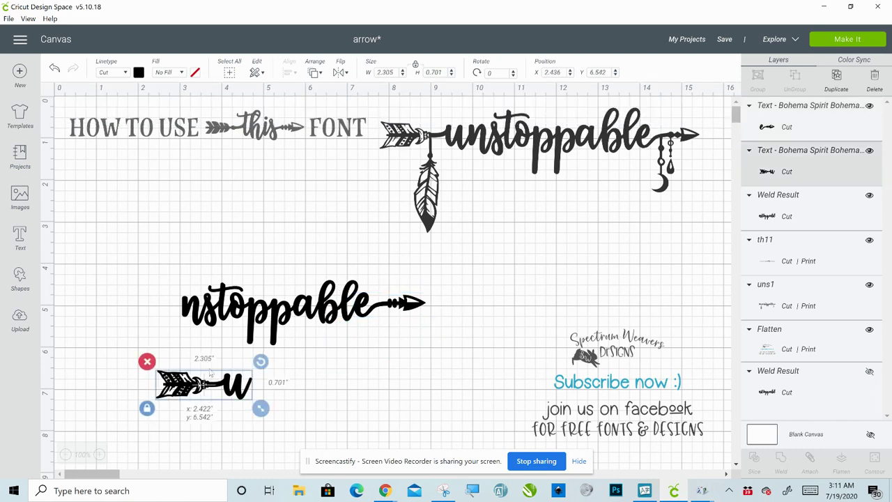
pyautogui.moveTo(231, 387); pyautogui.dragTo(164, 313)
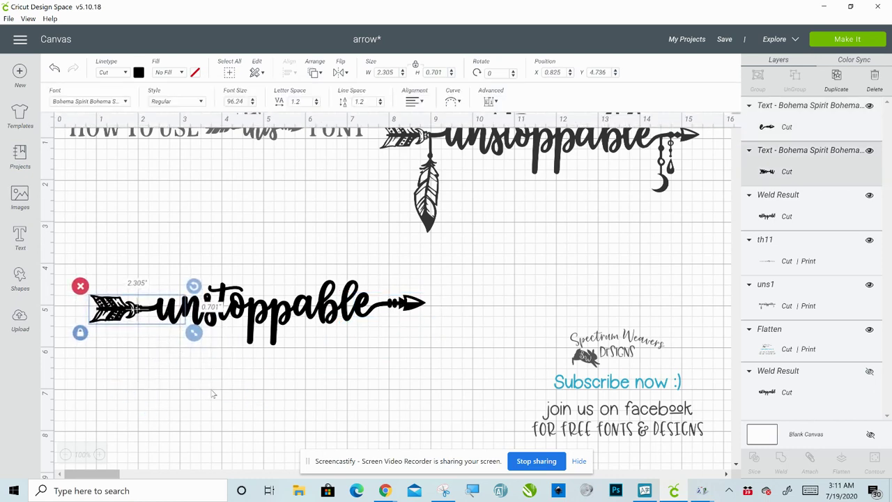
pyautogui.click(214, 397)
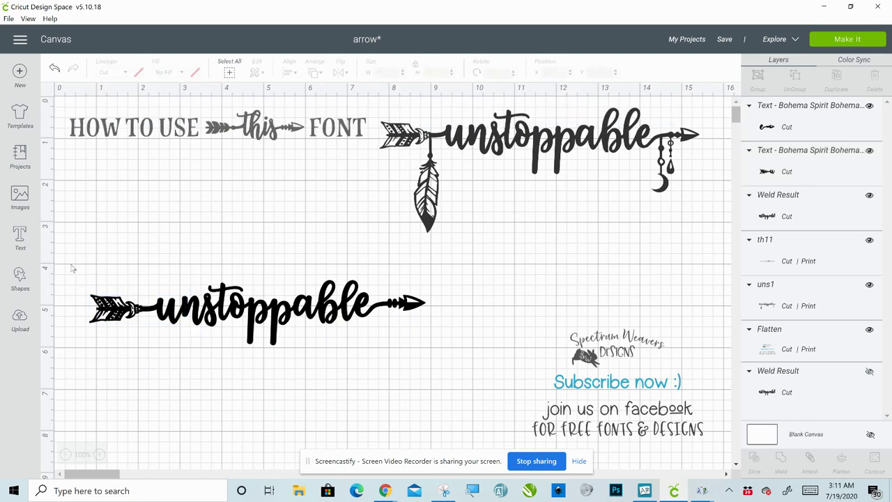
# Weld the arrow u, the middle letters and the arrow e into one piece and shift it slightly right on the canvas.
pyautogui.moveTo(70, 265)
pyautogui.mouseDown()
pyautogui.moveTo(116, 325)
pyautogui.moveTo(303, 358)
pyautogui.moveTo(463, 365)
pyautogui.mouseUp()
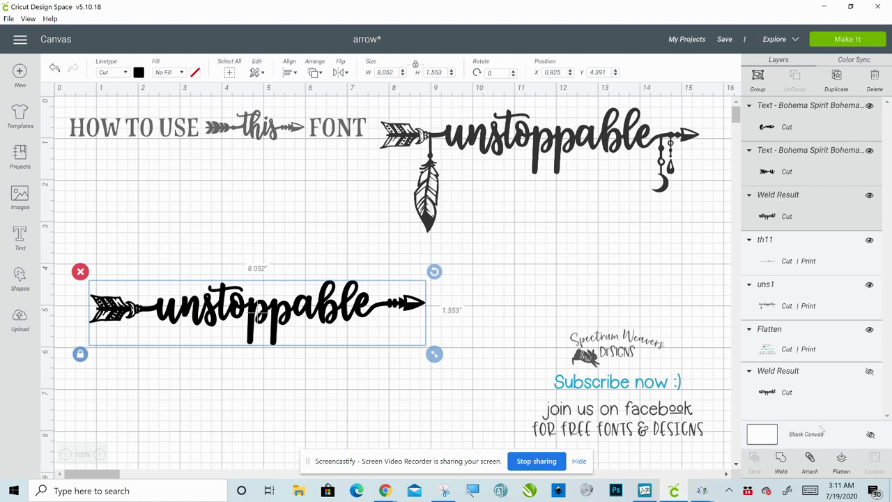
pyautogui.click(785, 467)
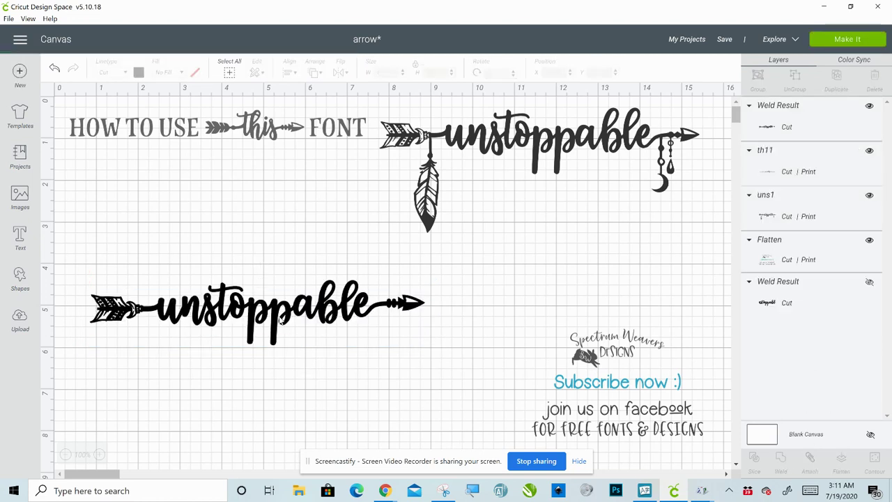
pyautogui.moveTo(281, 319); pyautogui.dragTo(317, 324)
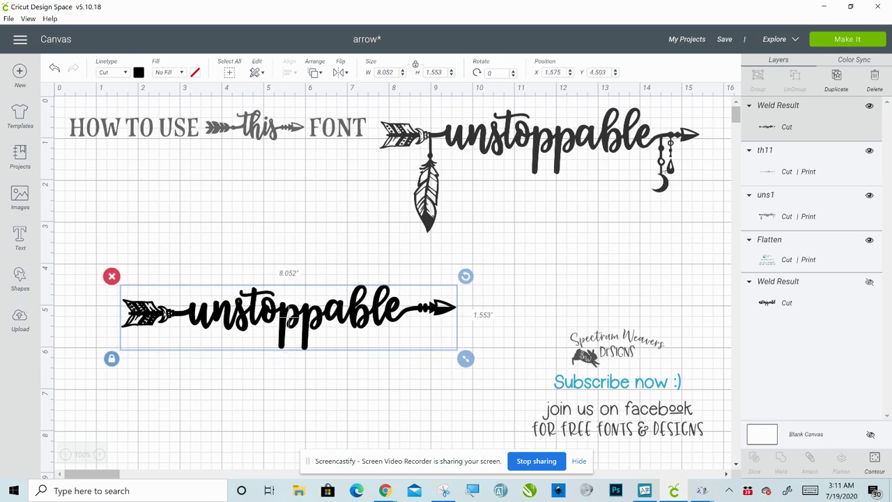
pyautogui.click(536, 232)
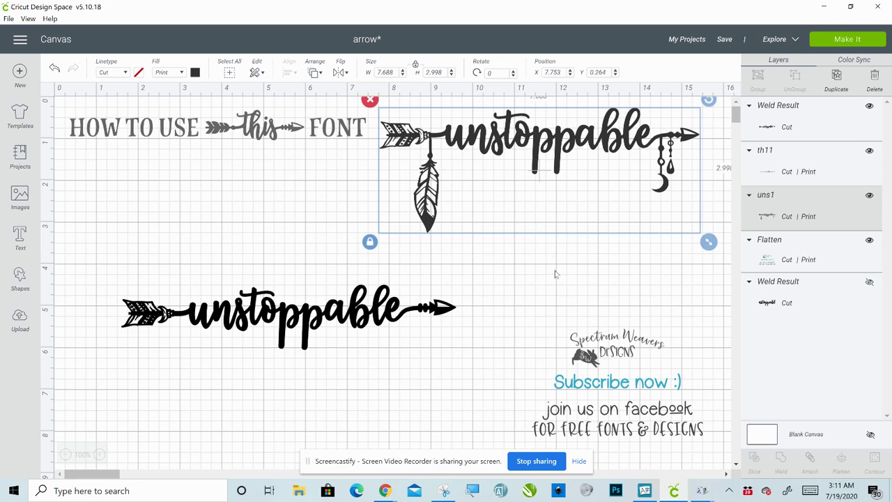
pyautogui.click(557, 301)
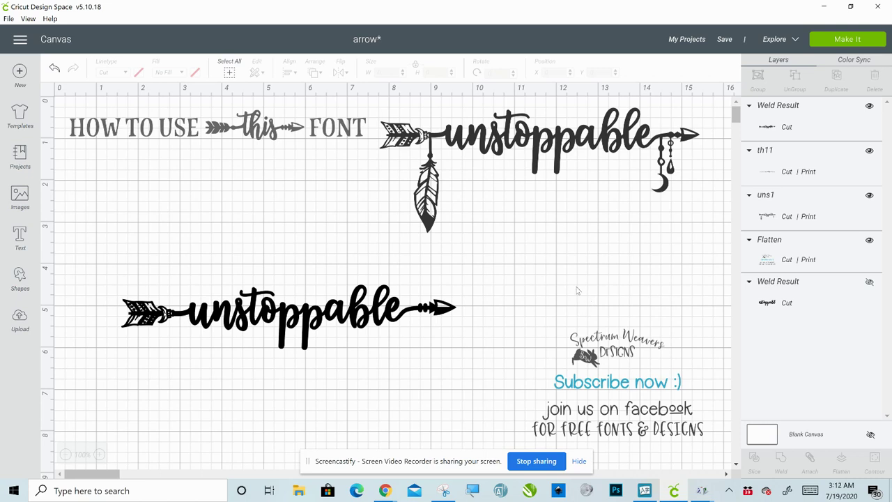
# Switch to UI Character Map, copy the feather glyph U+005A from the Bohema Ornaments font and return to the canvas.
pyautogui.click(644, 490)
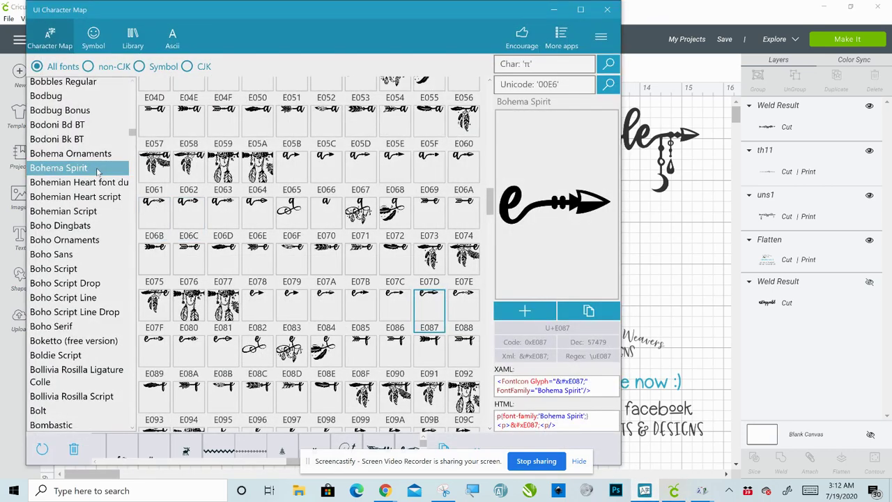
pyautogui.click(83, 153)
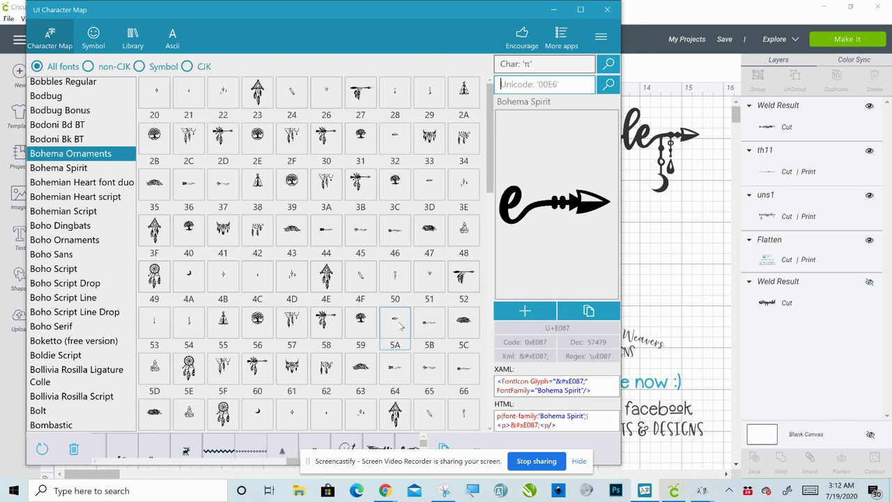
pyautogui.click(400, 320)
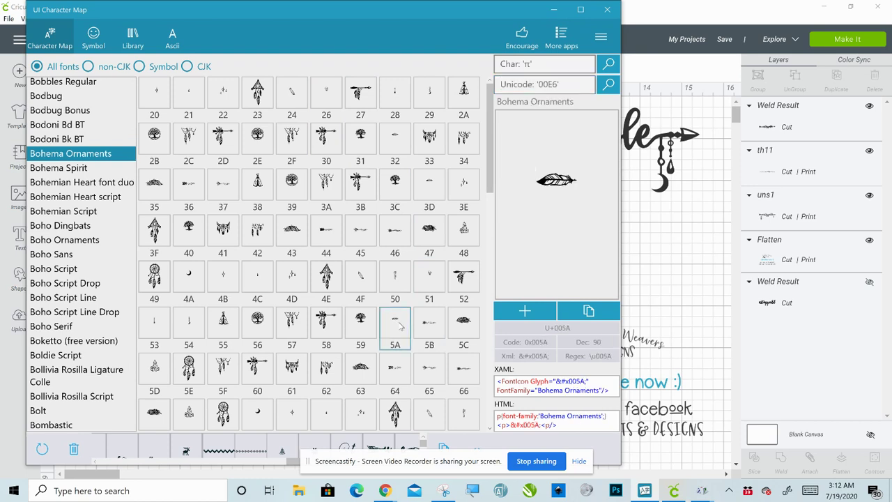
pyautogui.click(525, 310)
pyautogui.click(588, 310)
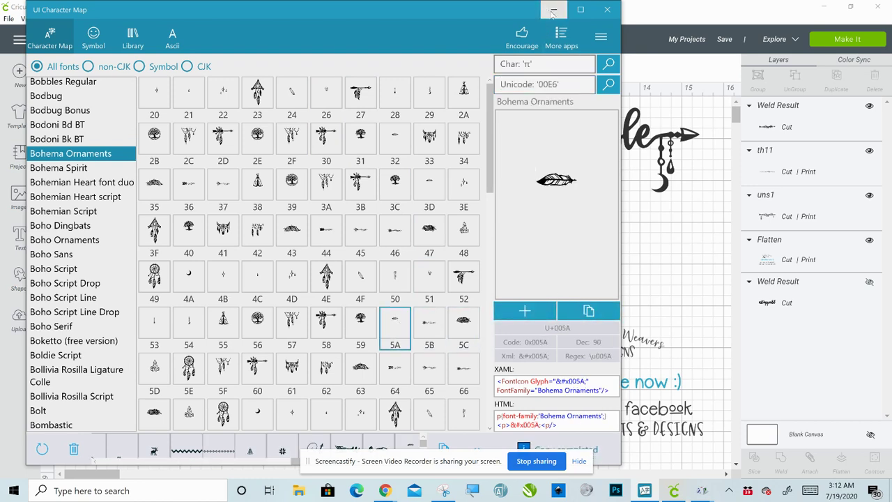
pyautogui.click(553, 9)
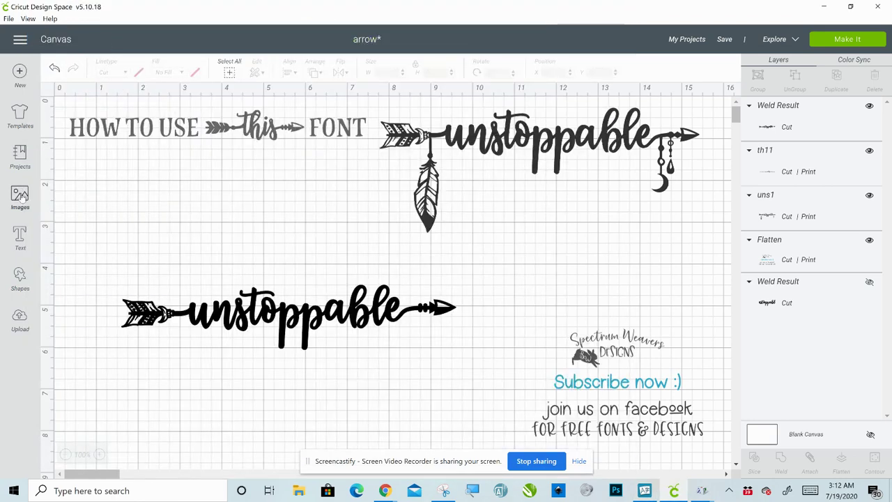
# Start a new text and set its font to Bohema Ornaments, searching the fonts for "bohema".
pyautogui.click(20, 237)
pyautogui.click(126, 101)
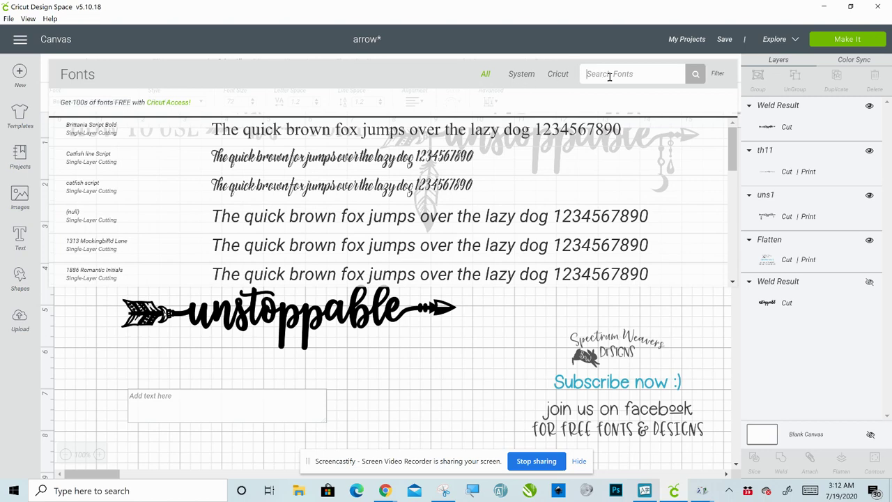
pyautogui.write('bohem')
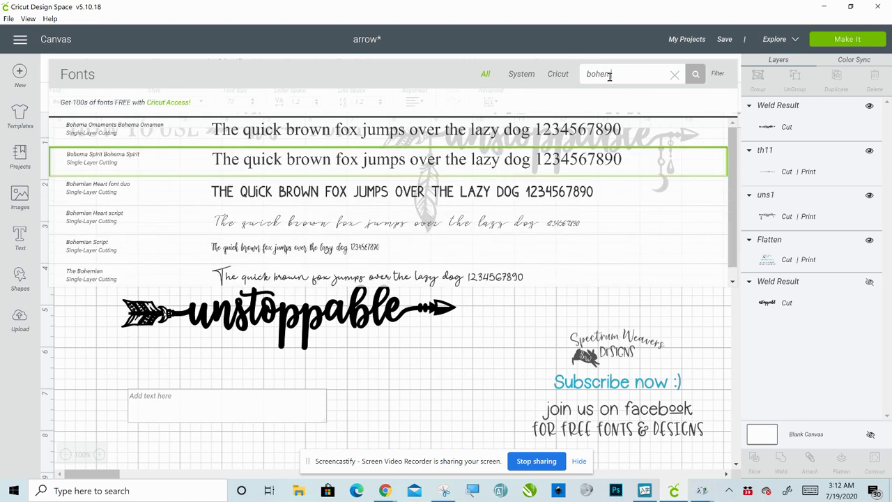
pyautogui.write('a')
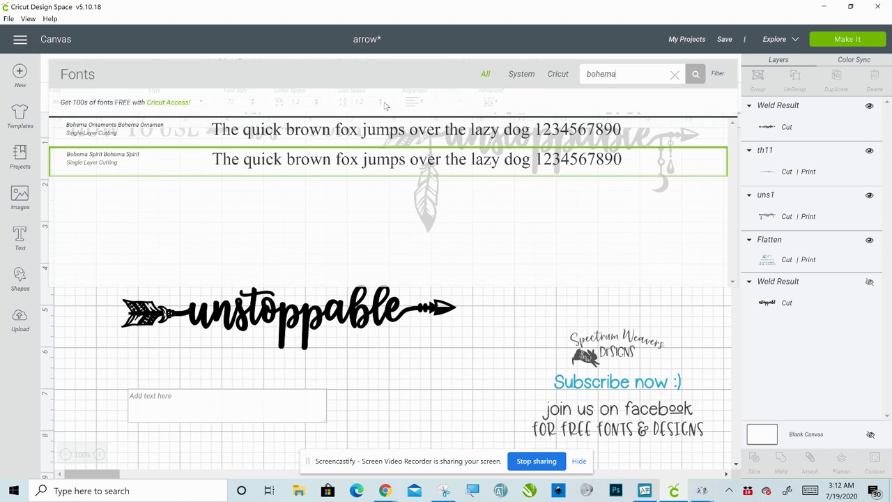
pyautogui.click(297, 133)
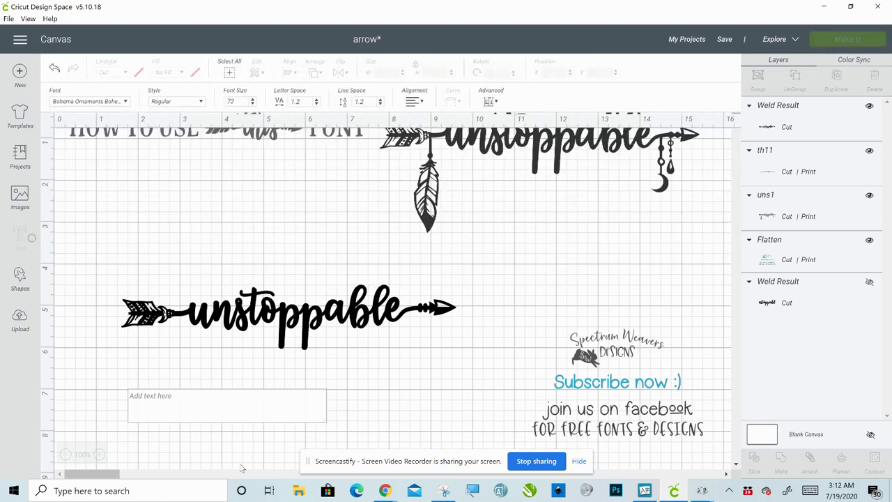
pyautogui.click(162, 402)
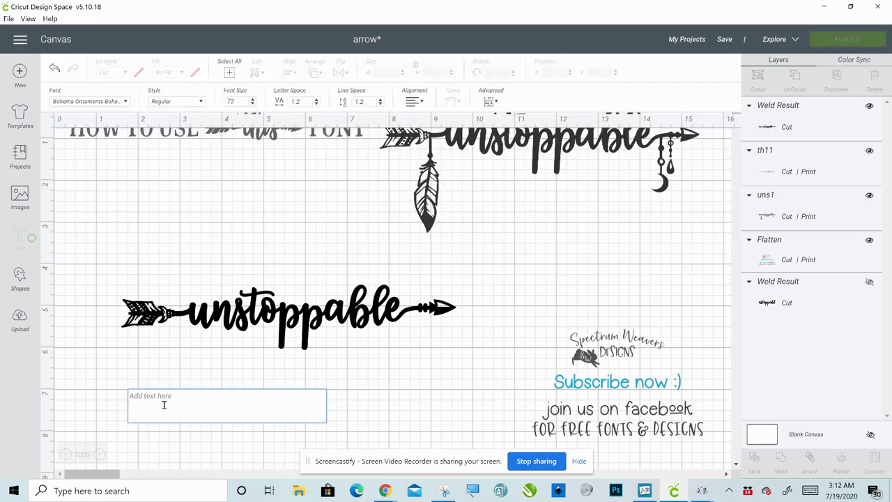
pyautogui.write('Z')
pyautogui.press('BackSpace')
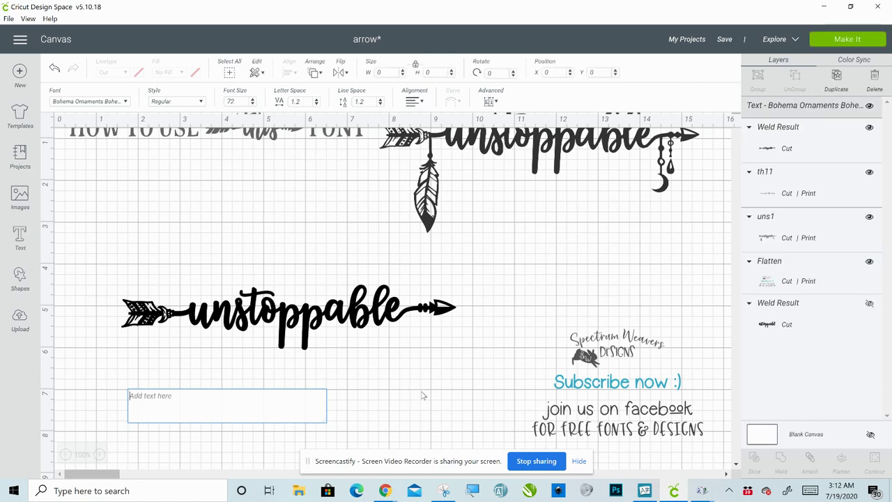
pyautogui.click(422, 395)
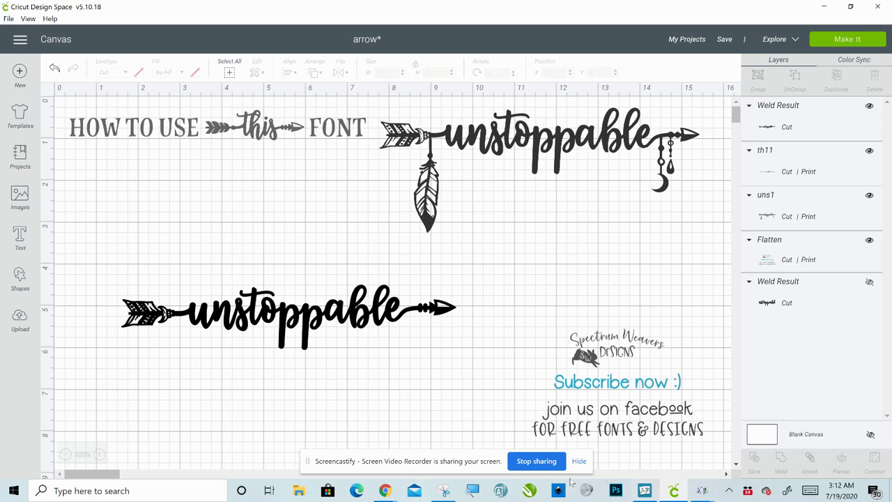
# Switch to UI Character Map and clear the old Beradon Script and arrow u glyphs from the collected characters.
pyautogui.click(645, 490)
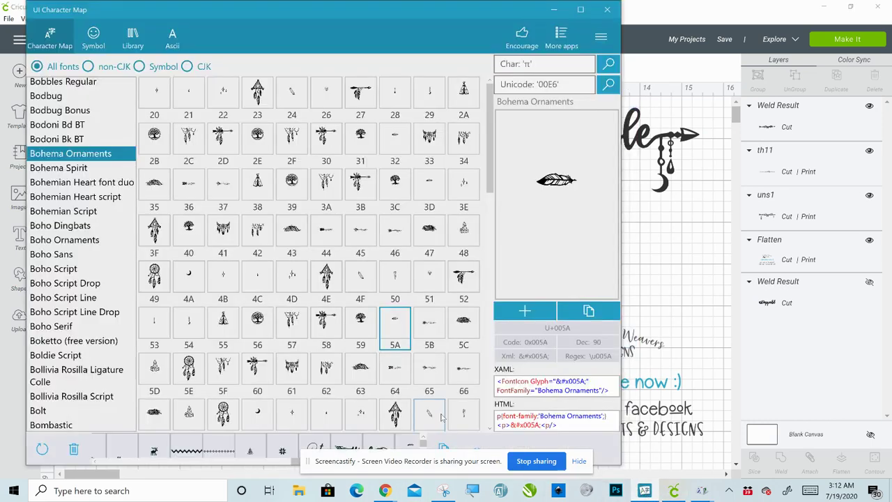
pyautogui.click(333, 444)
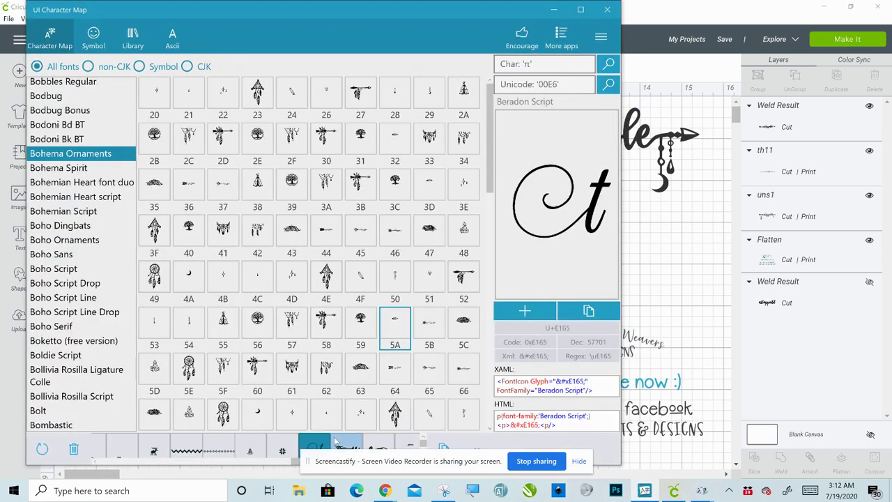
pyautogui.press('Delete')
pyautogui.click(342, 444)
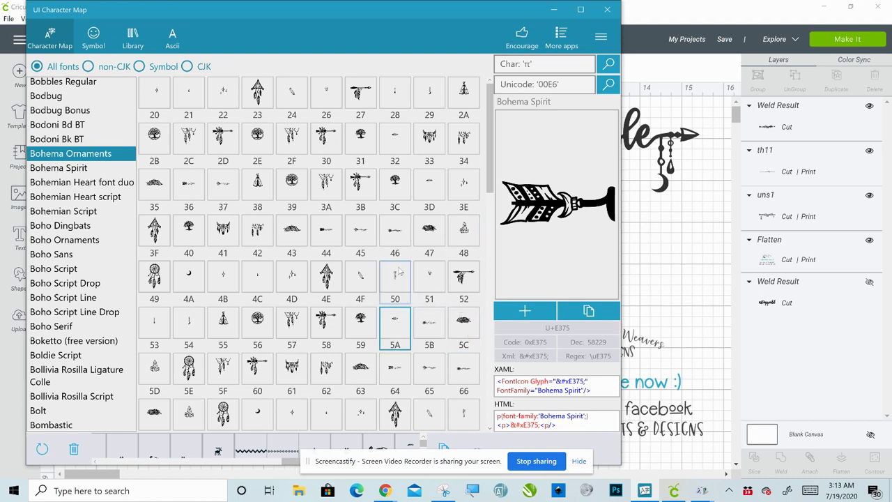
# Collect and copy the Bohema Ornaments feather glyph, U+005A, again and return to the canvas.
pyautogui.click(401, 273)
pyautogui.click(394, 334)
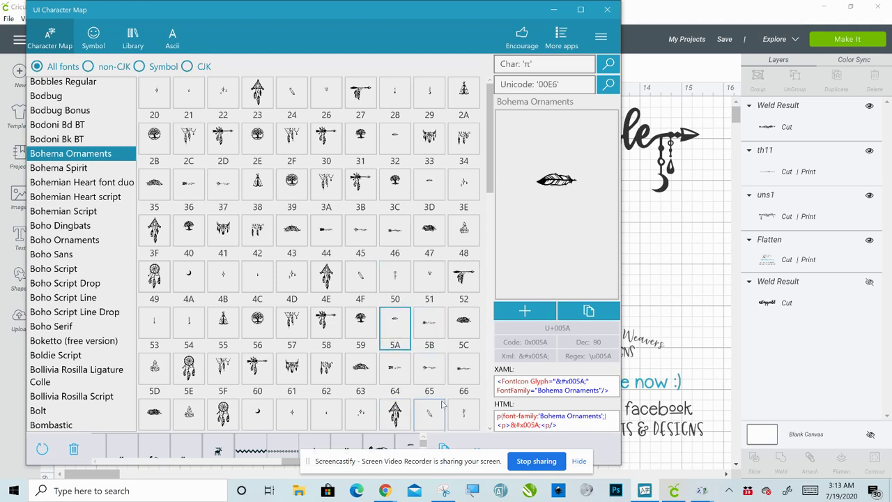
pyautogui.click(519, 314)
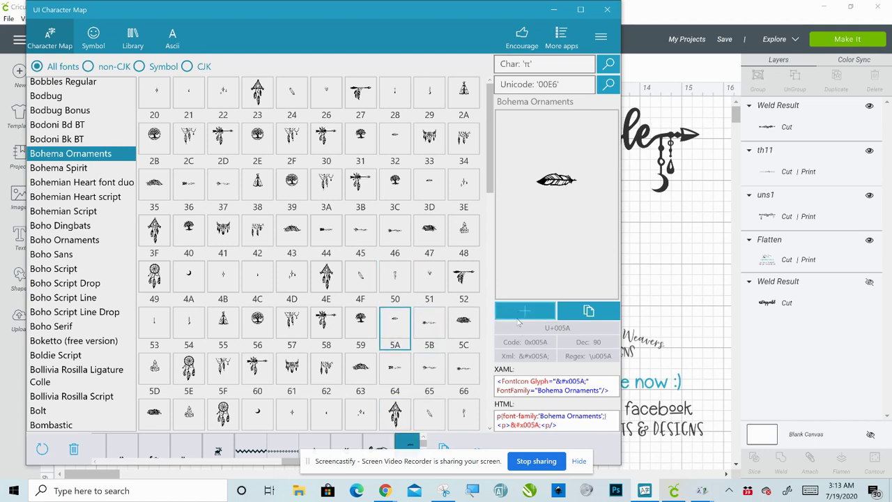
pyautogui.click(589, 311)
pyautogui.click(554, 10)
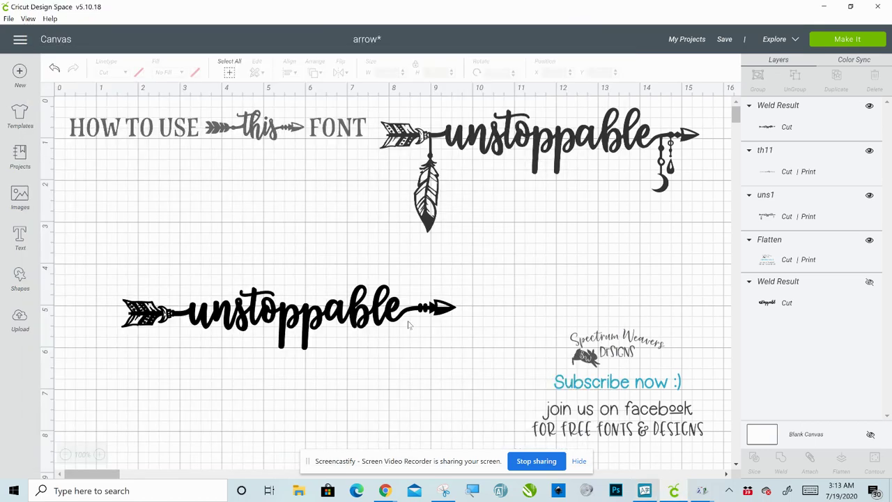
# Add the feather glyph as new text, enlarge it to about 2.19 inches long and rotate it to about 272° so it hangs vertically.
pyautogui.click(19, 236)
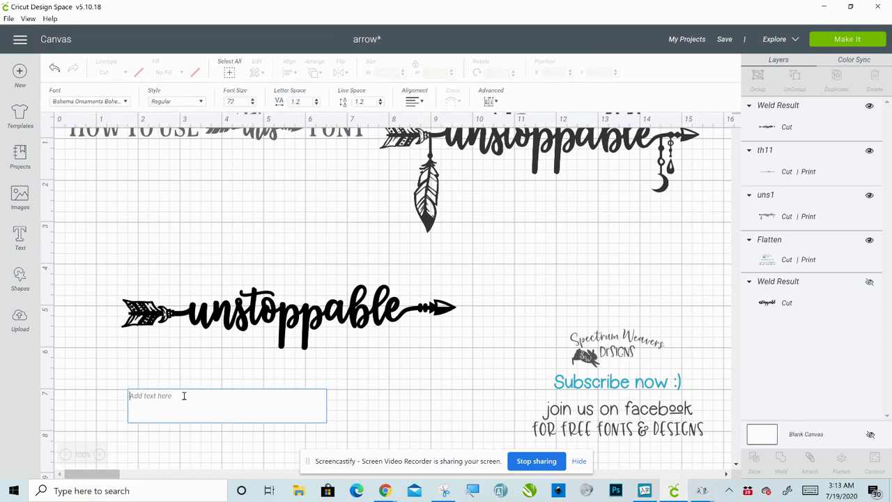
pyautogui.write('z')
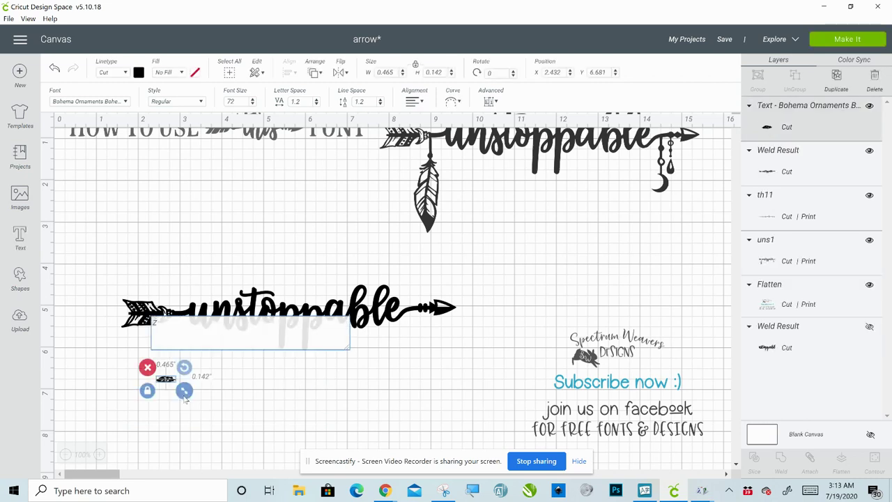
pyautogui.moveTo(184, 392); pyautogui.dragTo(256, 412)
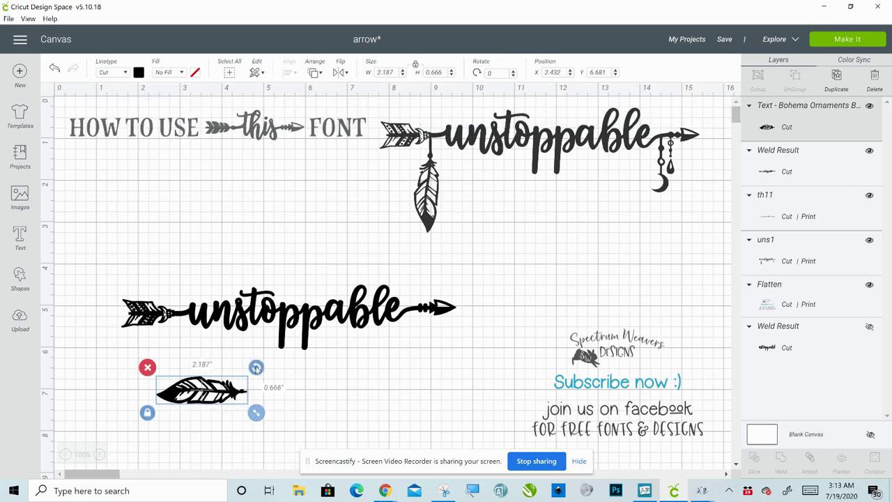
pyautogui.moveTo(256, 366); pyautogui.dragTo(164, 348)
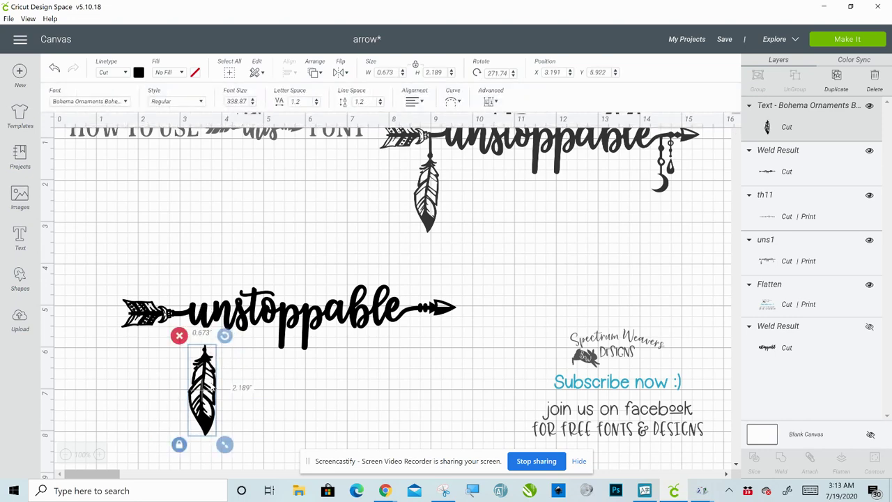
# Move the feather up beneath the arrow shaft just before the u, and add a square and a circle shape.
pyautogui.moveTo(223, 371); pyautogui.dragTo(201, 354)
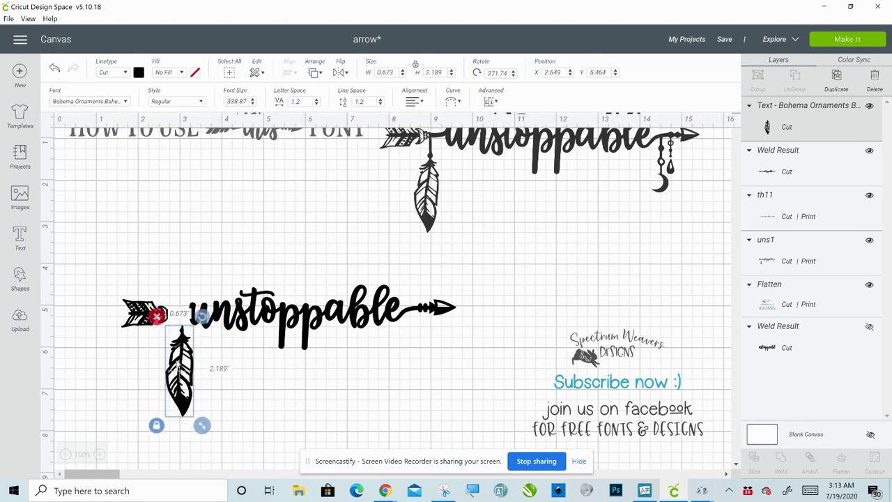
pyautogui.click(20, 279)
pyautogui.click(68, 201)
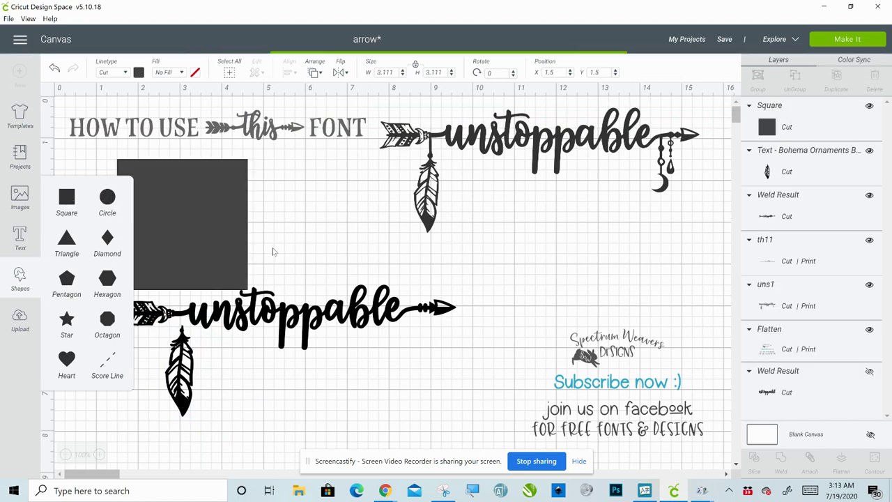
pyautogui.moveTo(202, 239); pyautogui.dragTo(355, 218)
# Shrink the square to a short, thin vertical bar and the circle to a small dot about 0.14 inches wide at its lower end.
pyautogui.click(214, 203)
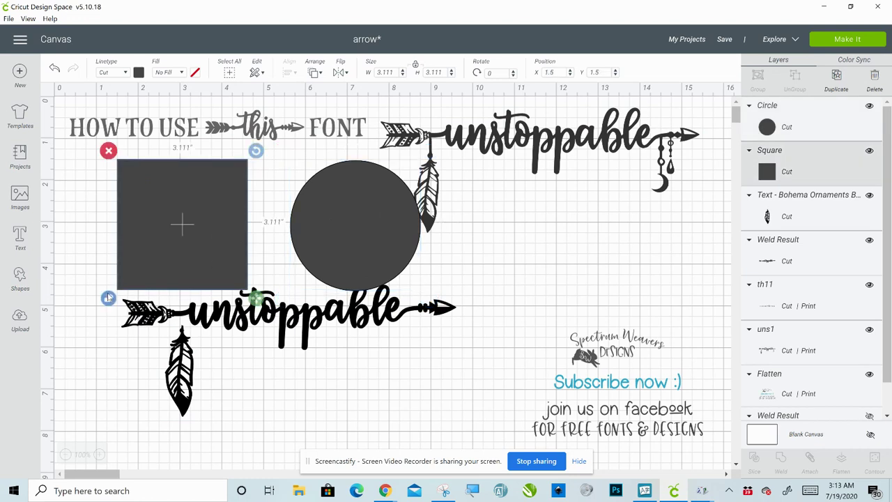
pyautogui.moveTo(266, 300); pyautogui.dragTo(128, 182)
pyautogui.click(173, 203)
pyautogui.click(356, 221)
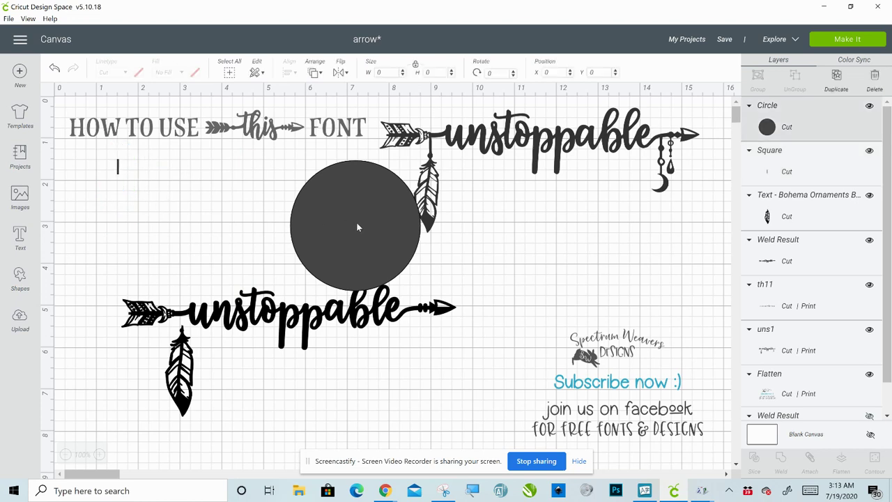
pyautogui.moveTo(428, 298); pyautogui.dragTo(307, 199)
pyautogui.moveTo(294, 164); pyautogui.dragTo(118, 175)
# Center the bar and dot horizontally on each other and weld them into one connector.
pyautogui.moveTo(102, 138); pyautogui.dragTo(139, 201)
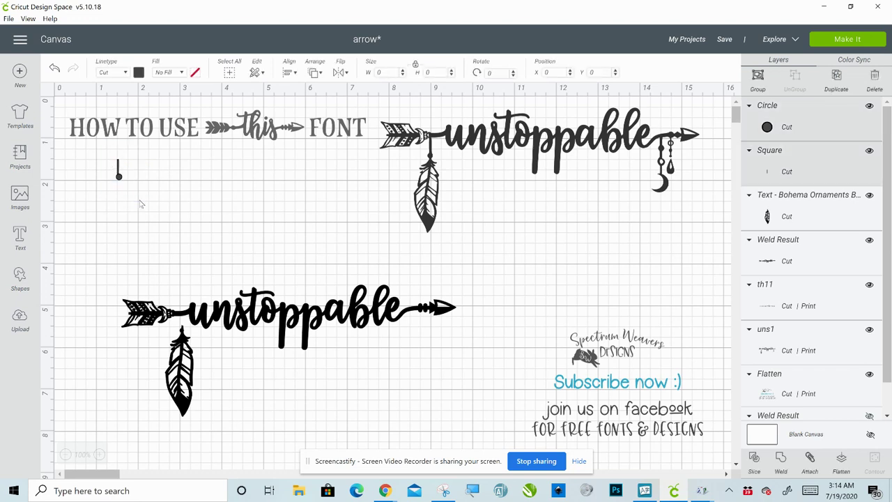
pyautogui.click(292, 72)
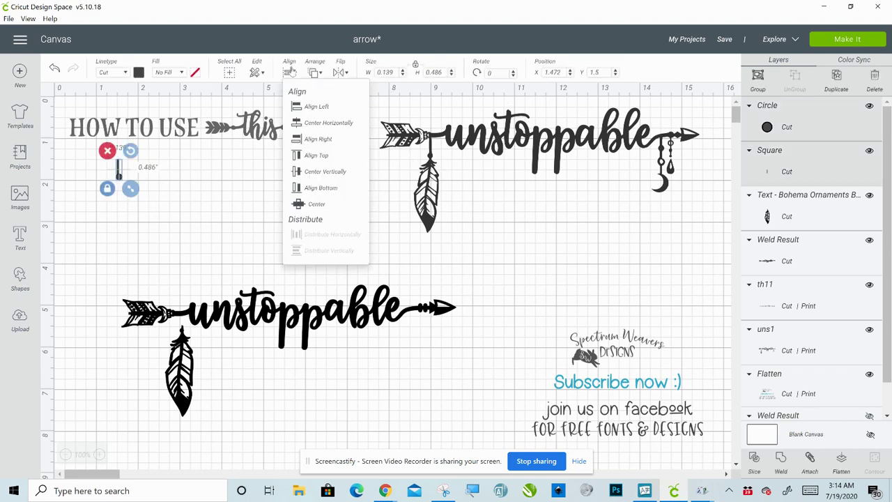
pyautogui.click(319, 124)
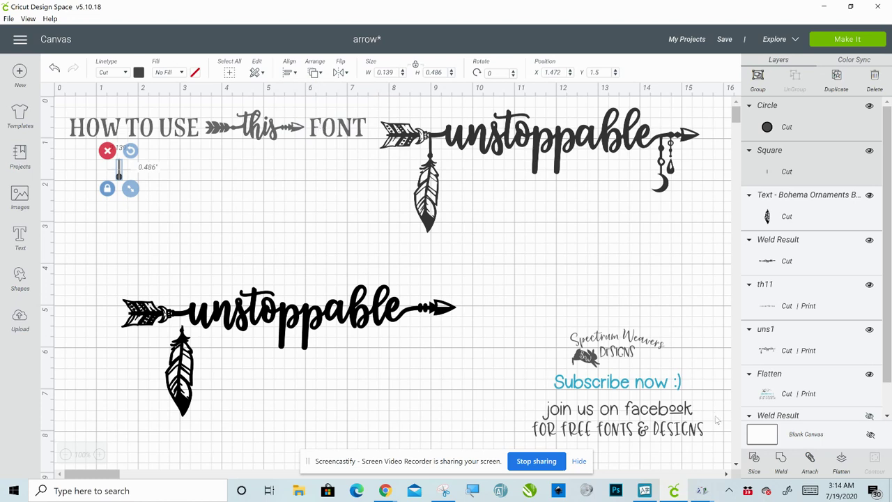
pyautogui.click(781, 462)
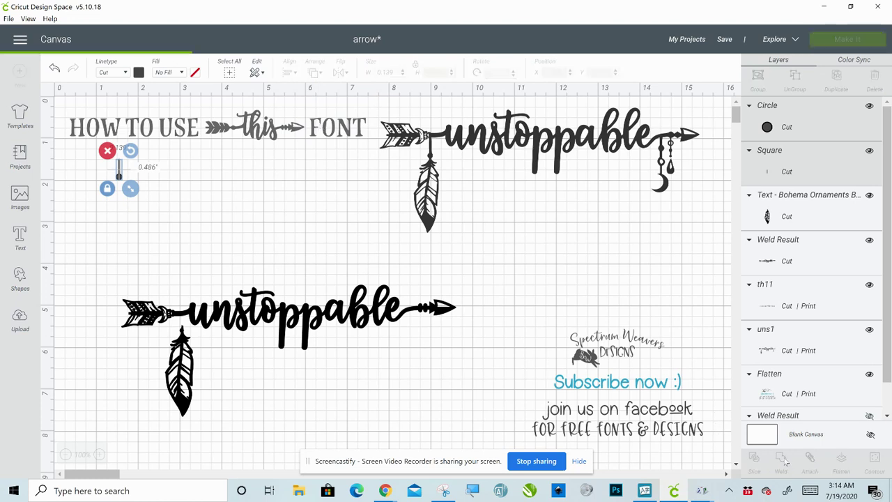
# Place the connector between the arrow shaft and the feather, and weld the arrow word, connector and feather together.
pyautogui.moveTo(119, 175); pyautogui.dragTo(183, 332)
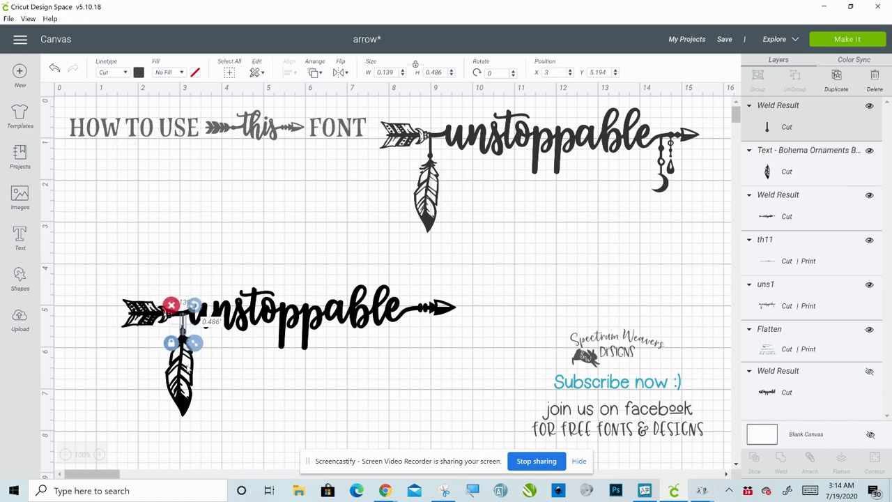
pyautogui.click(180, 352)
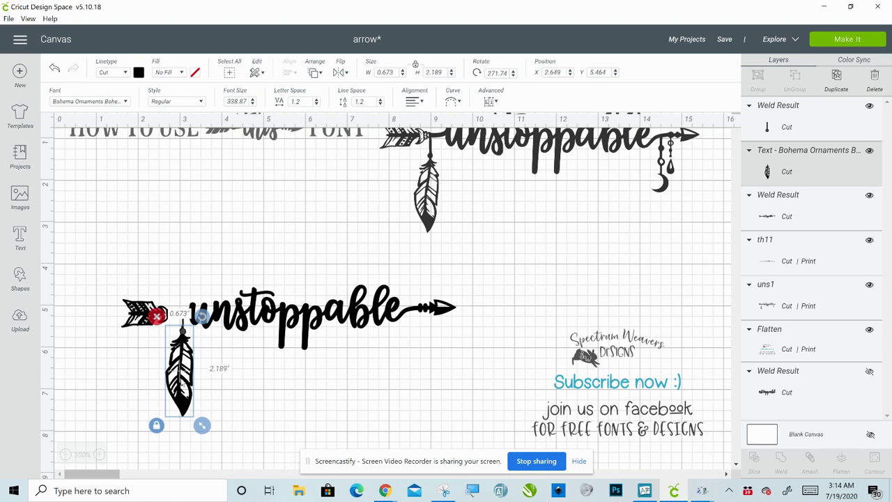
pyautogui.moveTo(180, 382); pyautogui.dragTo(182, 384)
pyautogui.click(225, 414)
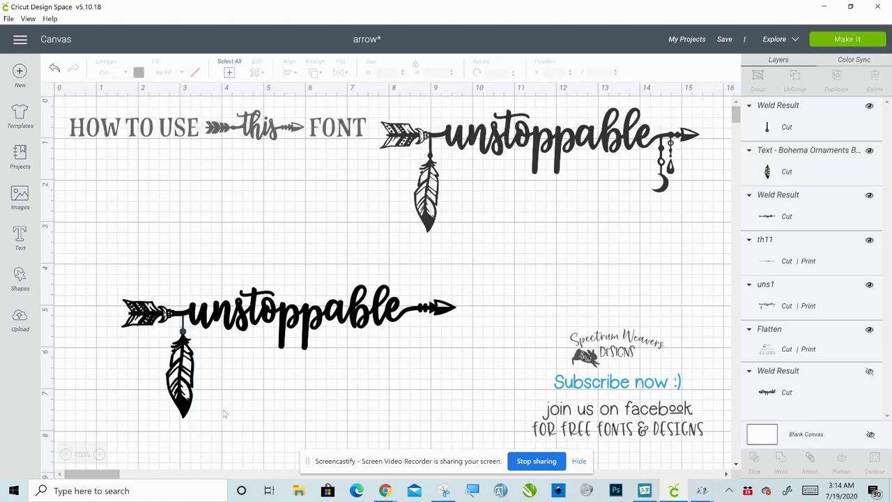
pyautogui.moveTo(106, 278); pyautogui.dragTo(244, 449)
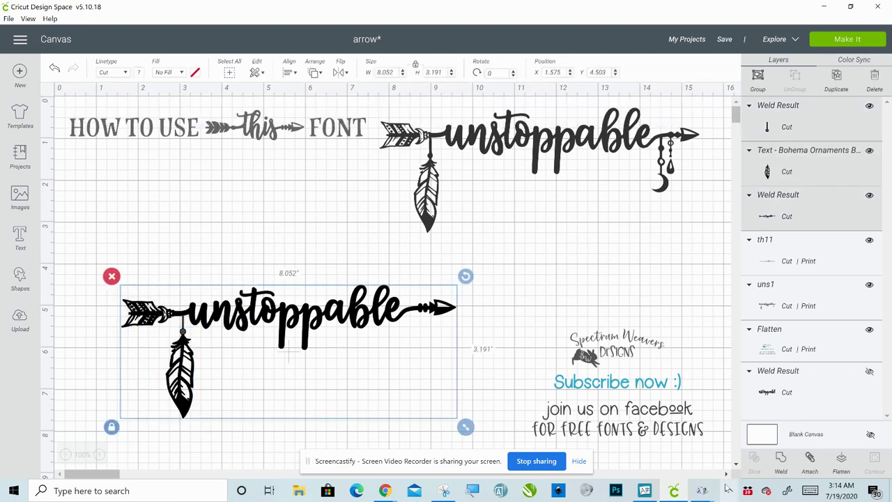
pyautogui.click(780, 460)
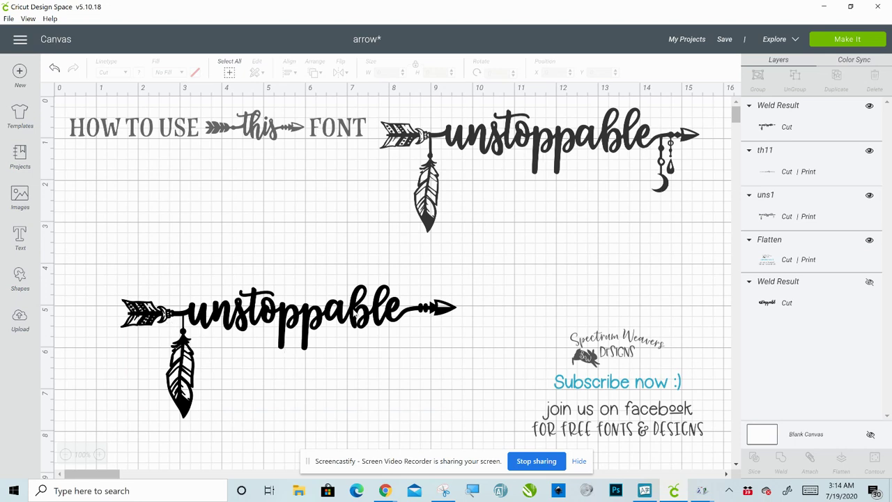
# Switch to UI Character Map, copy the Bohema Ornaments teardrop dangle glyph, U+0053, and return to the canvas.
pyautogui.click(645, 491)
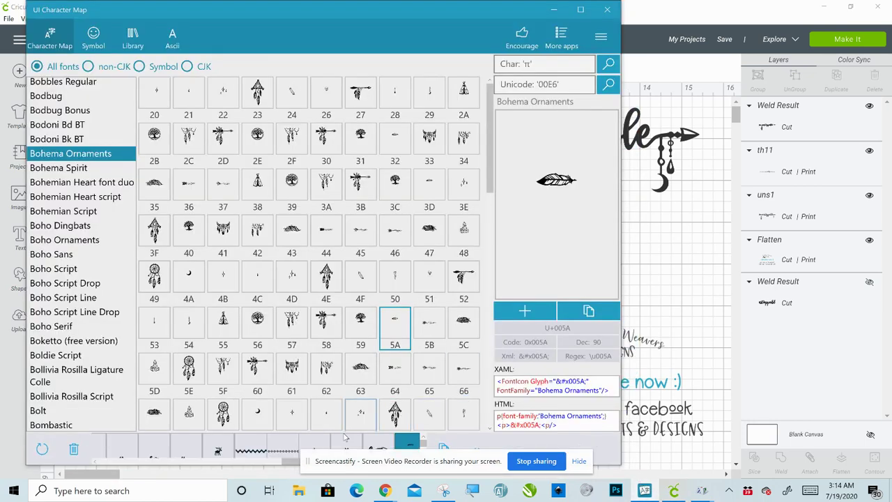
pyautogui.click(308, 437)
pyautogui.click(309, 438)
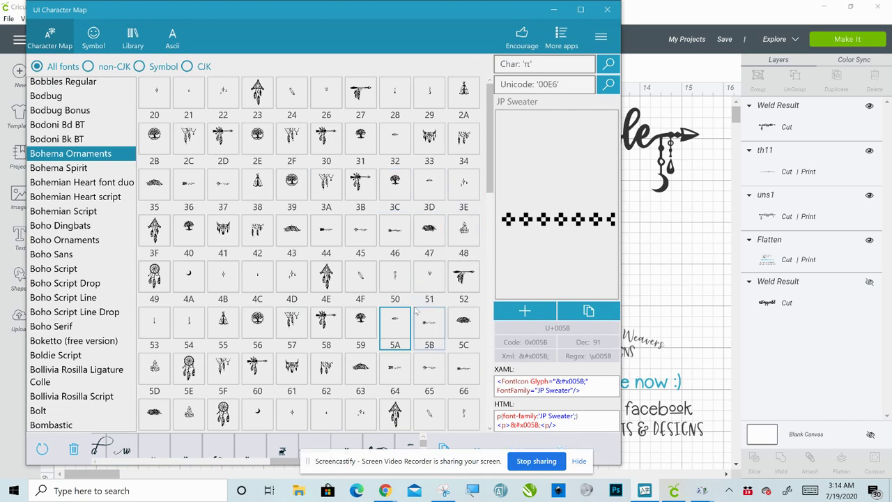
pyautogui.click(155, 320)
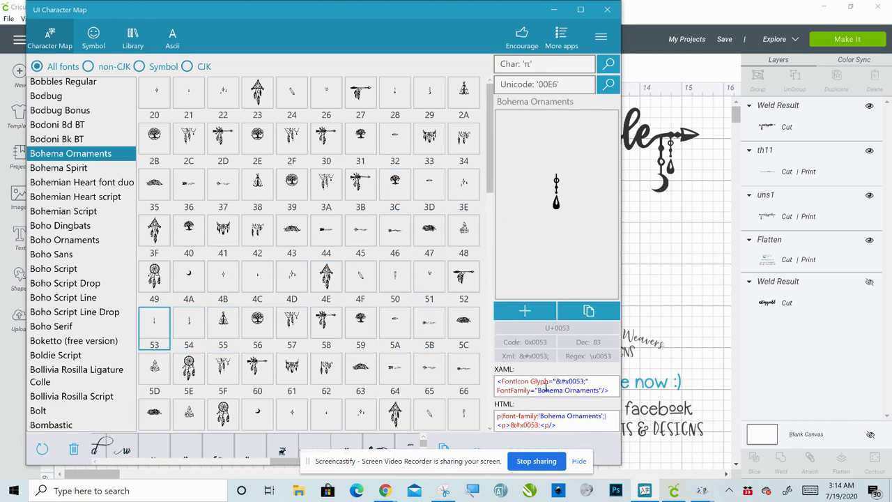
pyautogui.click(588, 310)
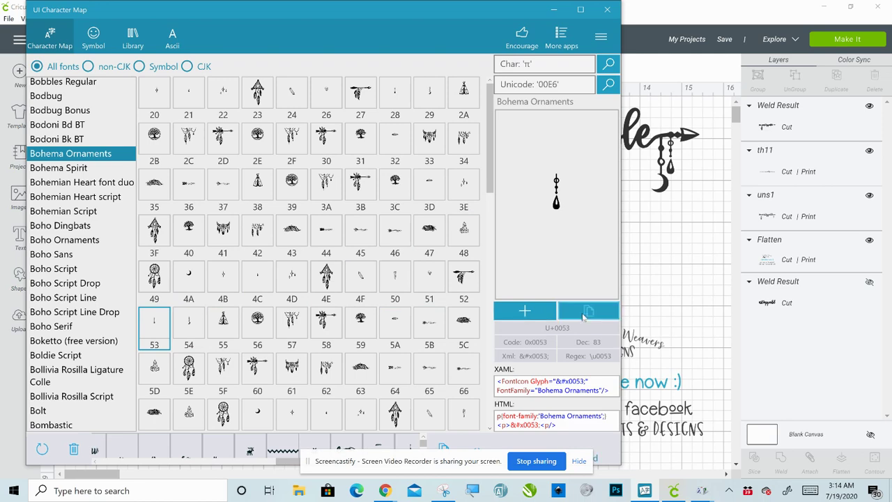
pyautogui.click(553, 10)
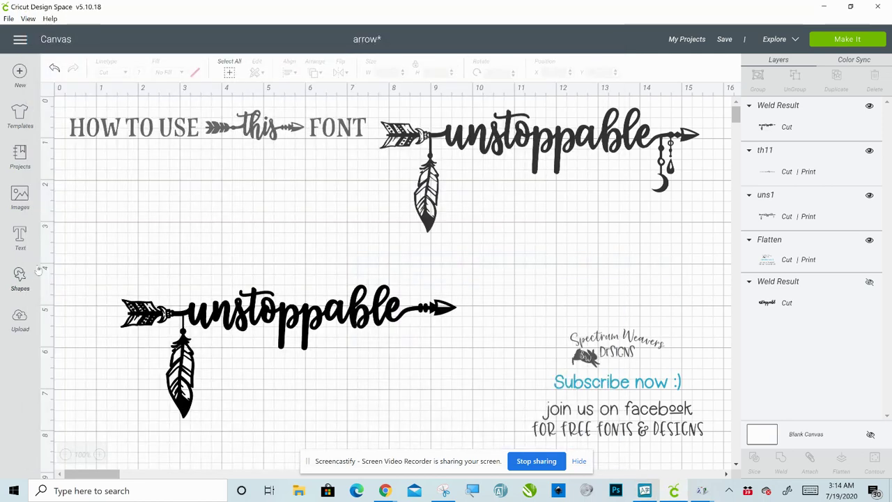
# Add the teardrop dangle as new text, enlarge it to about 1.09 inches tall and hang it from the shaft behind the arrowhead.
pyautogui.click(20, 239)
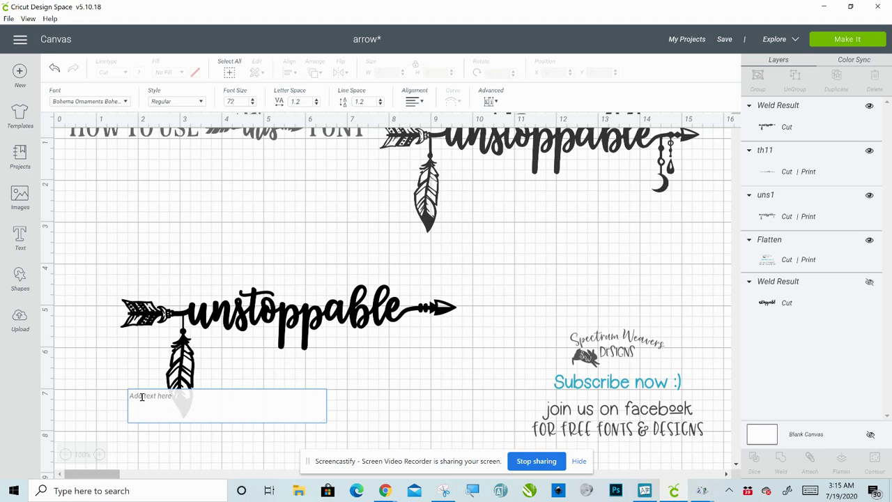
pyautogui.hotkey('ctrl', 'v')
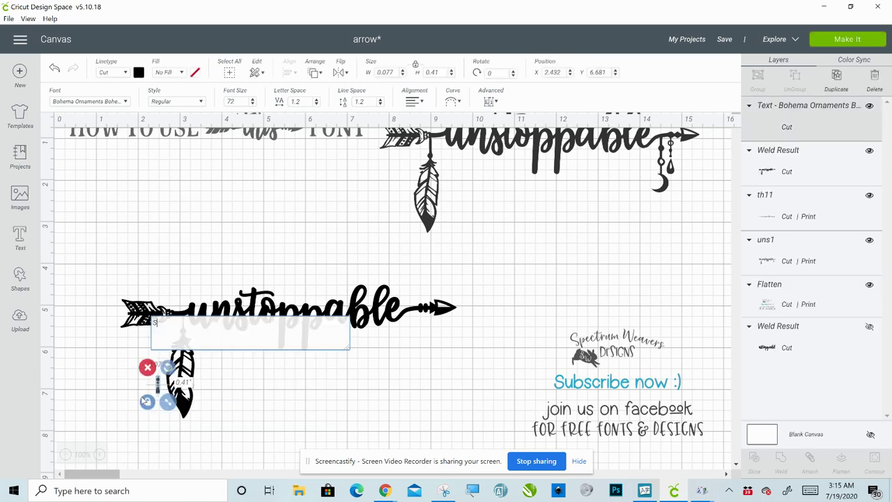
pyautogui.moveTo(168, 403); pyautogui.dragTo(417, 351)
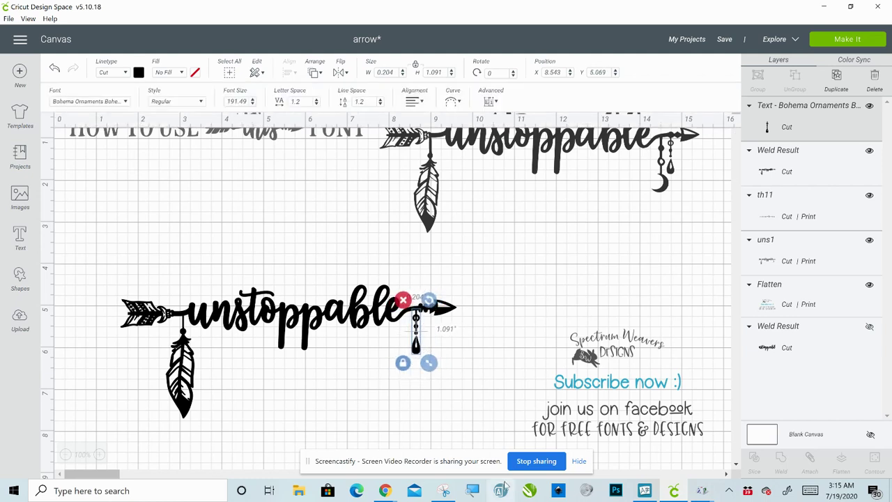
# Switch to UI Character Map, collect and copy the Bohema Ornaments moon dangle glyph, U+0054, and return to the canvas.
pyautogui.click(644, 490)
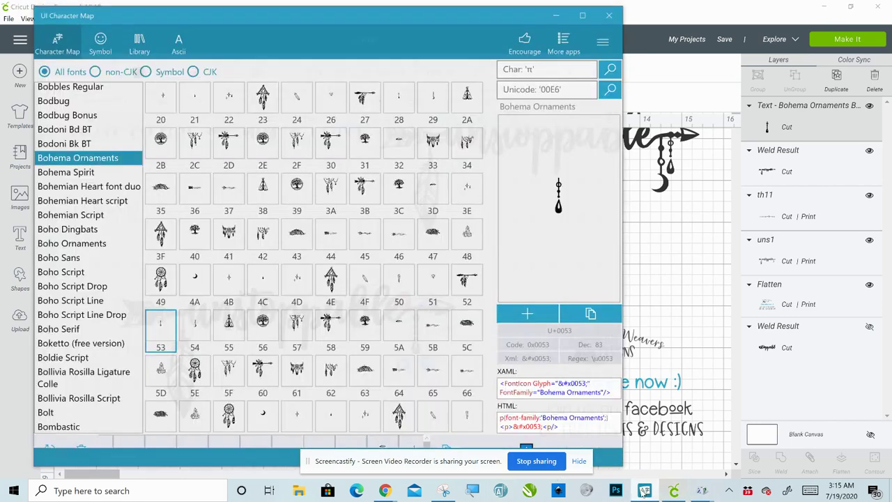
pyautogui.click(188, 324)
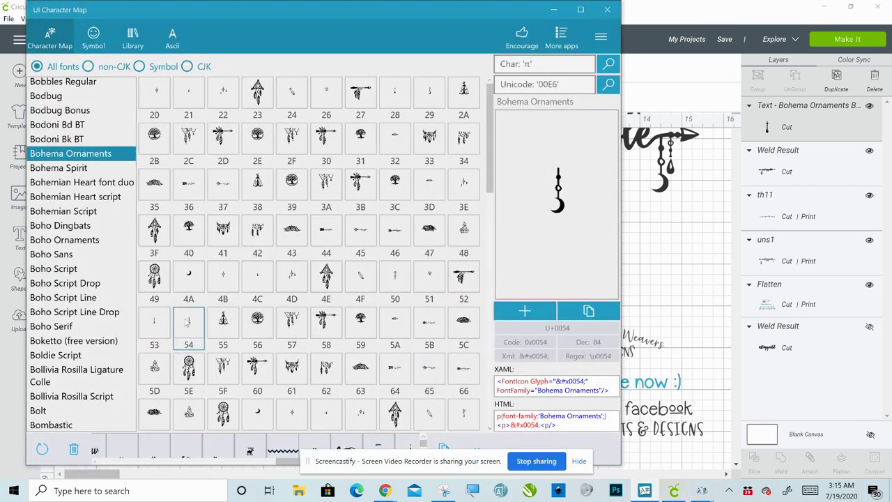
pyautogui.click(521, 313)
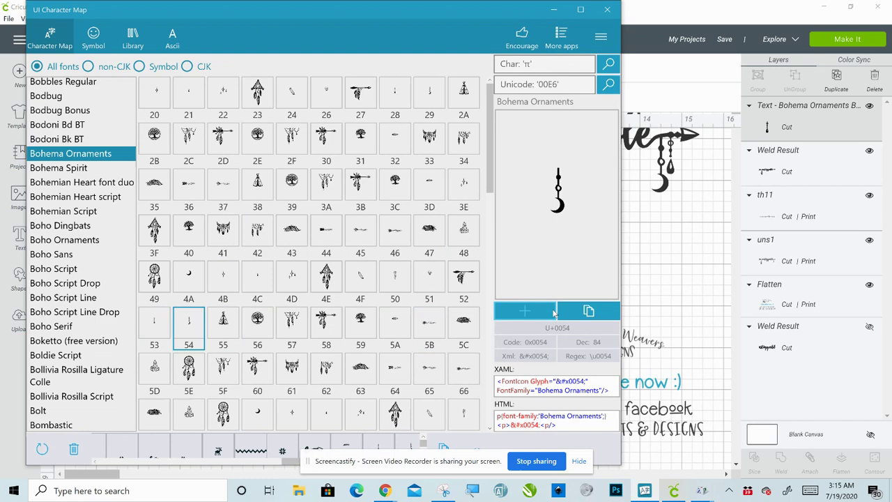
pyautogui.click(588, 310)
pyautogui.click(555, 12)
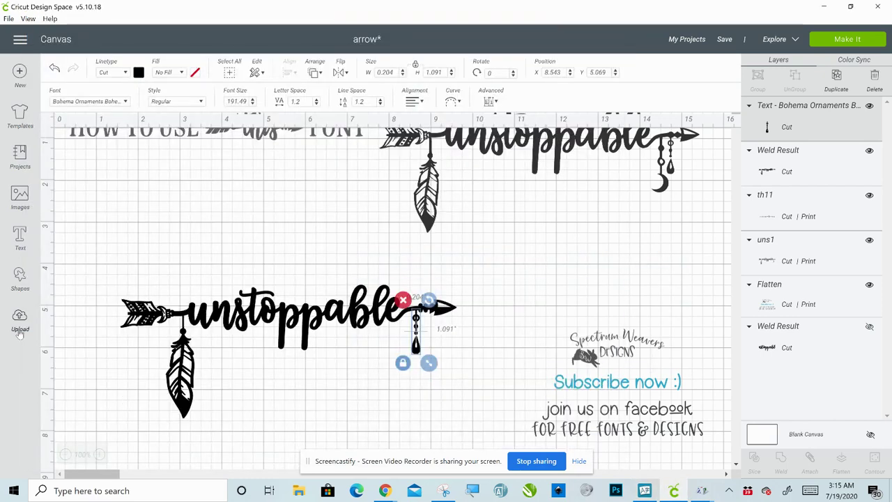
# Add the moon dangle as new text, enlarge it to about 1.21 inches tall and hang it between the final e and the teardrop.
pyautogui.click(21, 237)
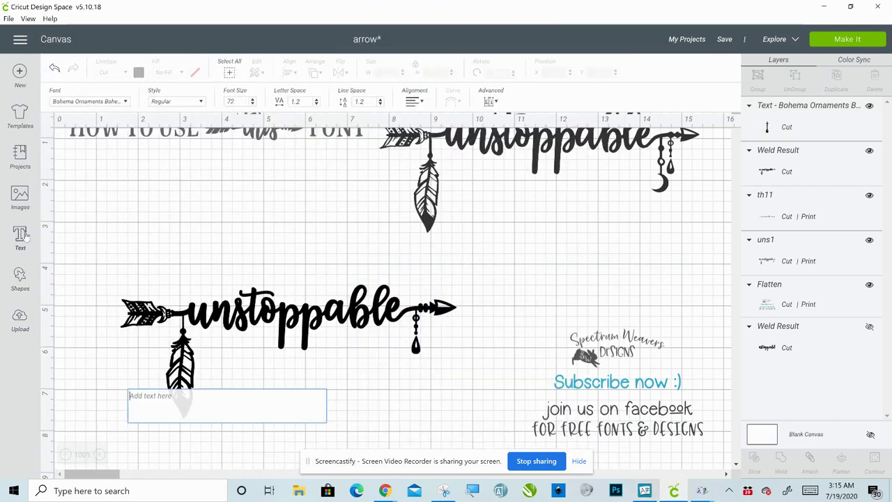
pyautogui.hotkey('ctrl', 'v')
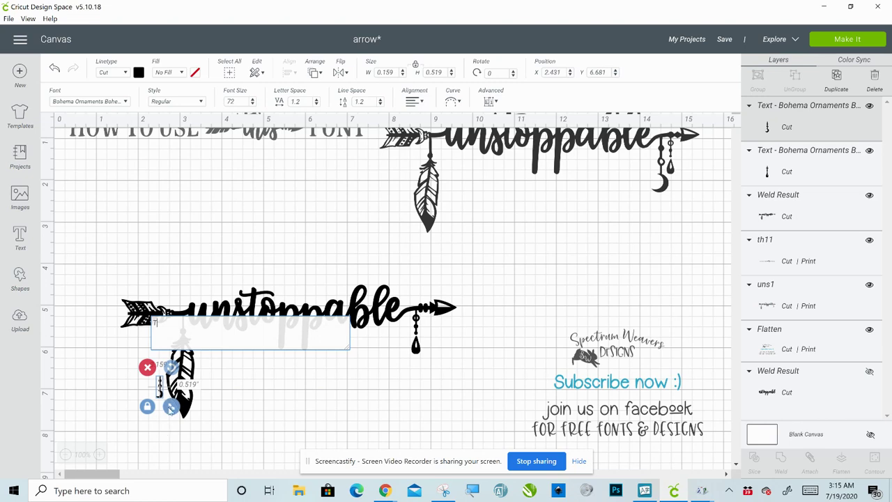
pyautogui.moveTo(172, 406); pyautogui.dragTo(191, 440)
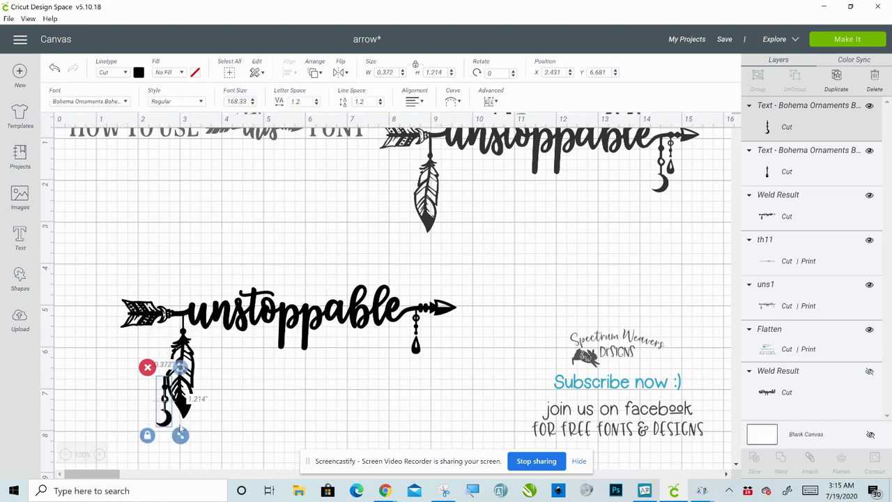
pyautogui.moveTo(167, 401); pyautogui.dragTo(417, 333)
# Weld the moon and teardrop dangles to the "unstoppable" arrow design.
pyautogui.click(471, 354)
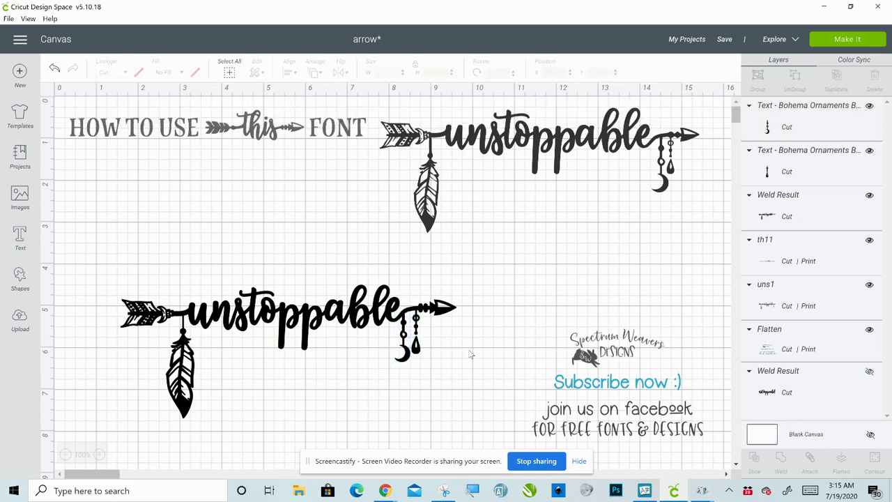
pyautogui.moveTo(105, 265); pyautogui.dragTo(462, 431)
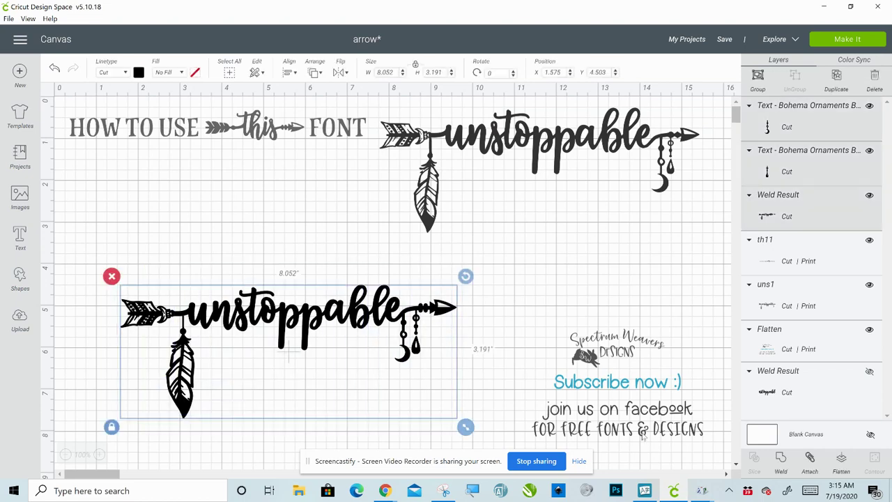
pyautogui.click(781, 458)
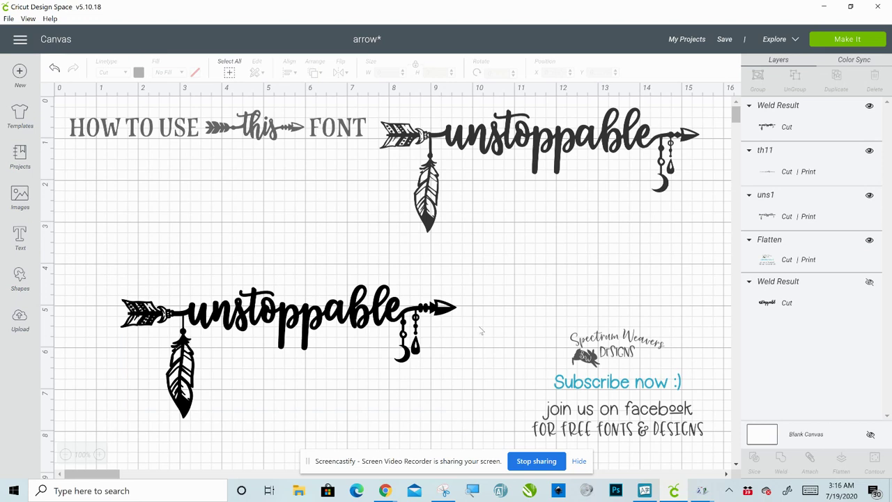
# Move the "Subscribe now :)" block closer to the arrow design and flatten the two together.
pyautogui.moveTo(578, 382); pyautogui.dragTo(519, 380)
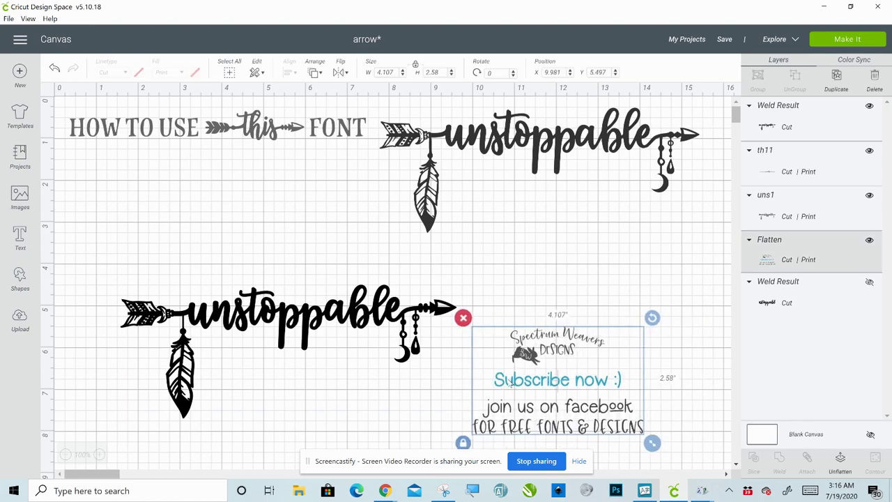
pyautogui.keyDown('shift'); pyautogui.click(432, 293); pyautogui.keyUp('shift')
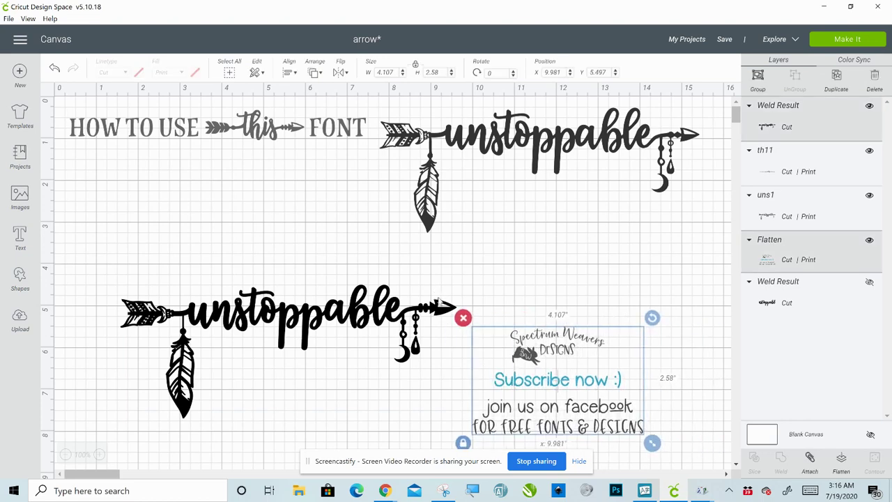
pyautogui.moveTo(432, 292); pyautogui.dragTo(445, 275)
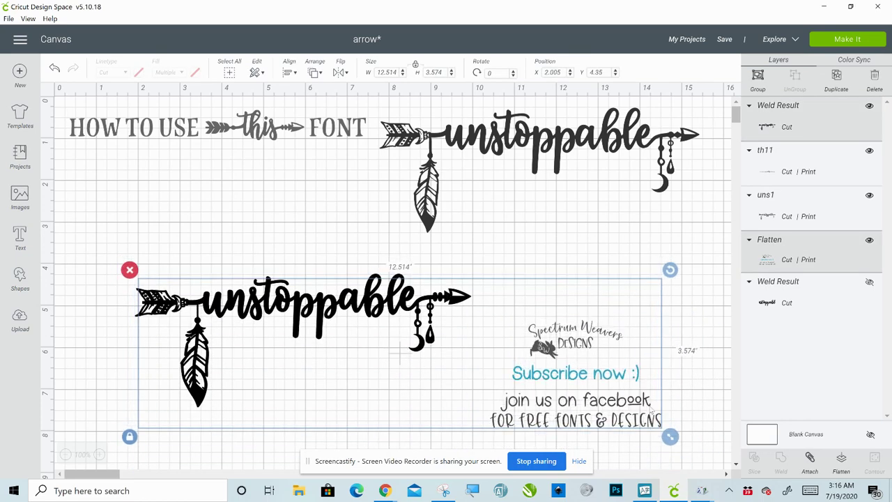
pyautogui.click(841, 460)
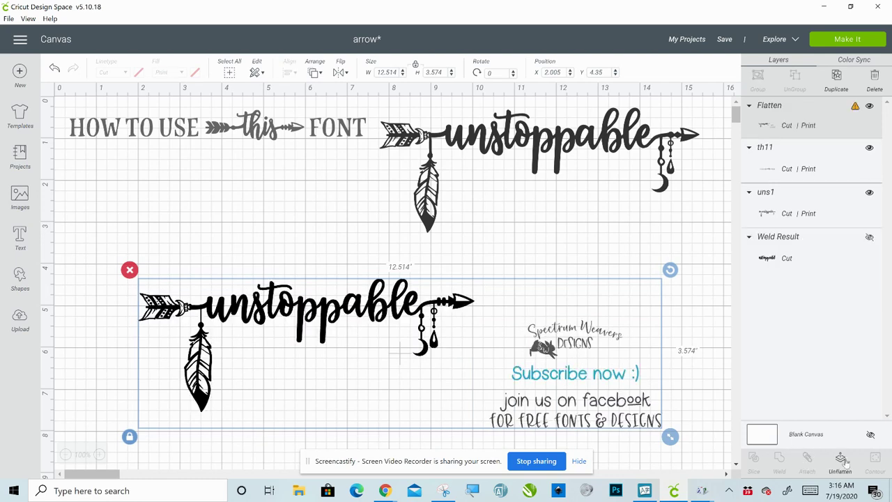
# Unflatten the combined layer and move the "unstoppable" arrow design away from the "Subscribe now :)" block.
pyautogui.click(577, 238)
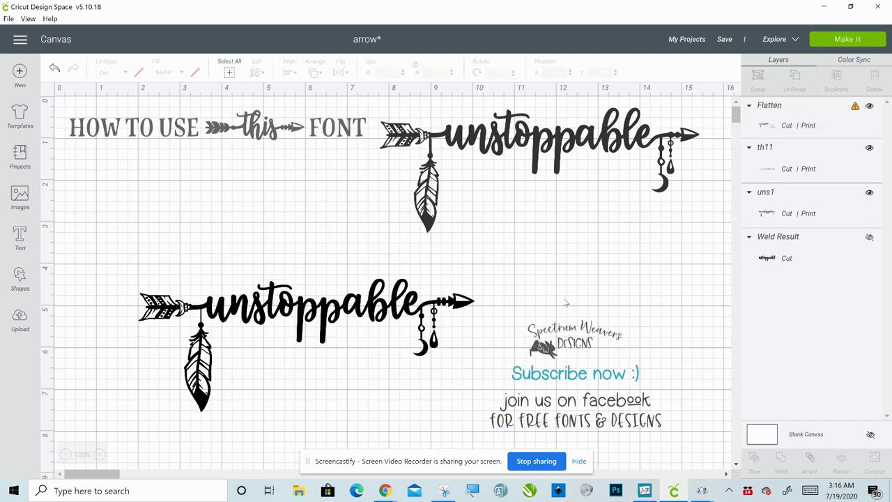
pyautogui.click(560, 344)
pyautogui.click(841, 457)
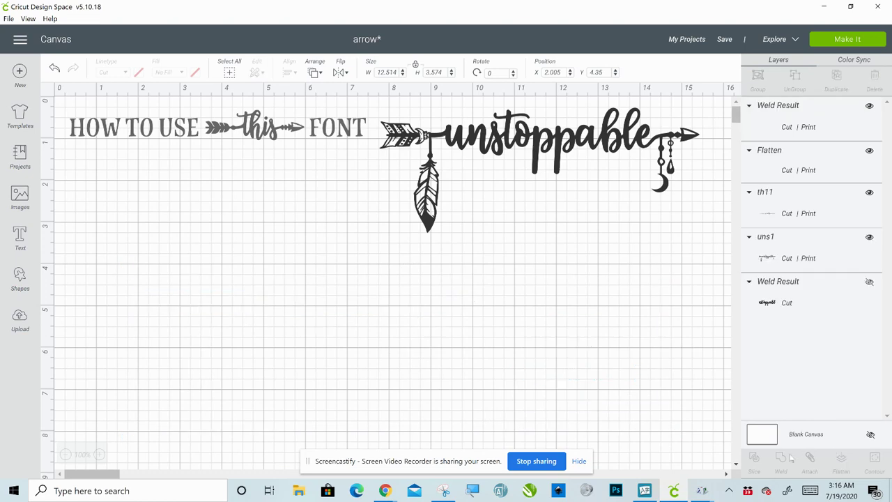
pyautogui.click(373, 308)
pyautogui.moveTo(373, 309); pyautogui.dragTo(329, 303)
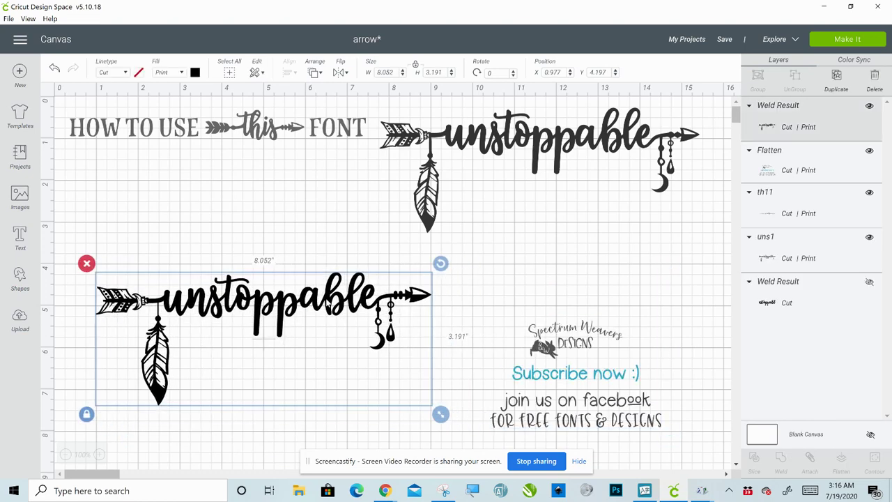